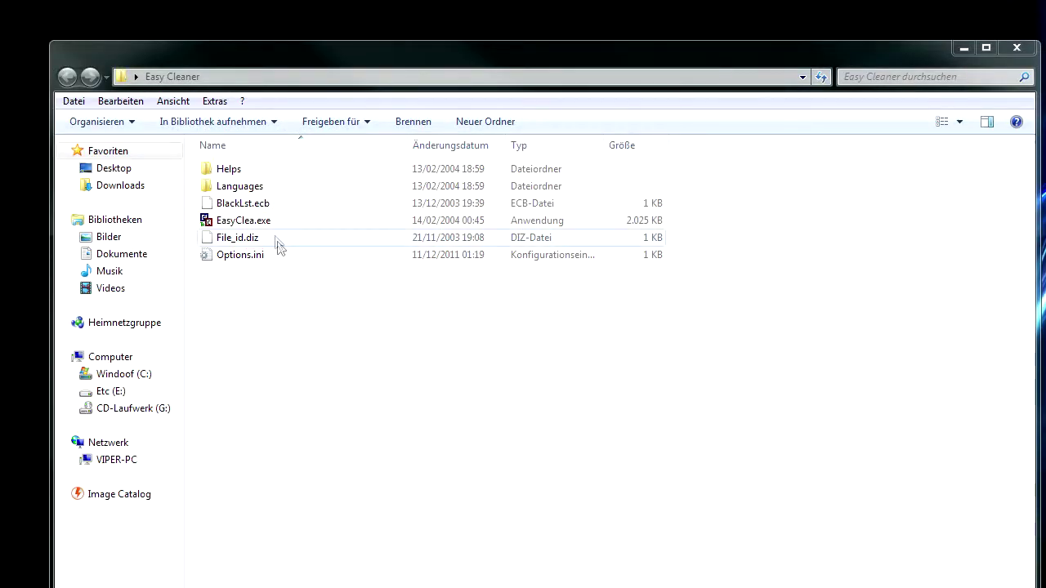
Step: Launch EasyClea.exe from the Easy Cleaner folder and move its main window higher on the desktop
double_click(263, 219)
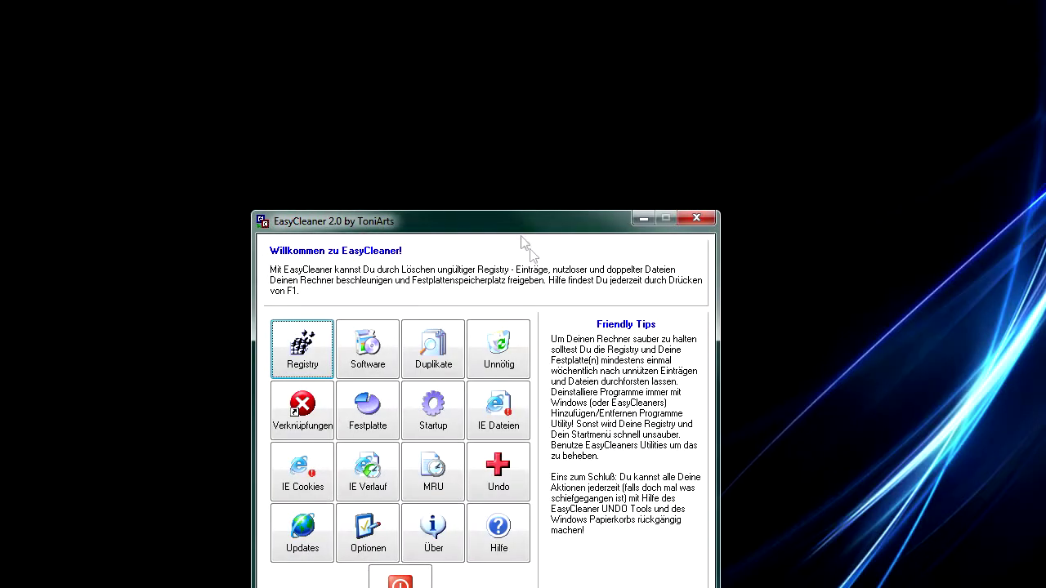
drag(523, 223, 540, 51)
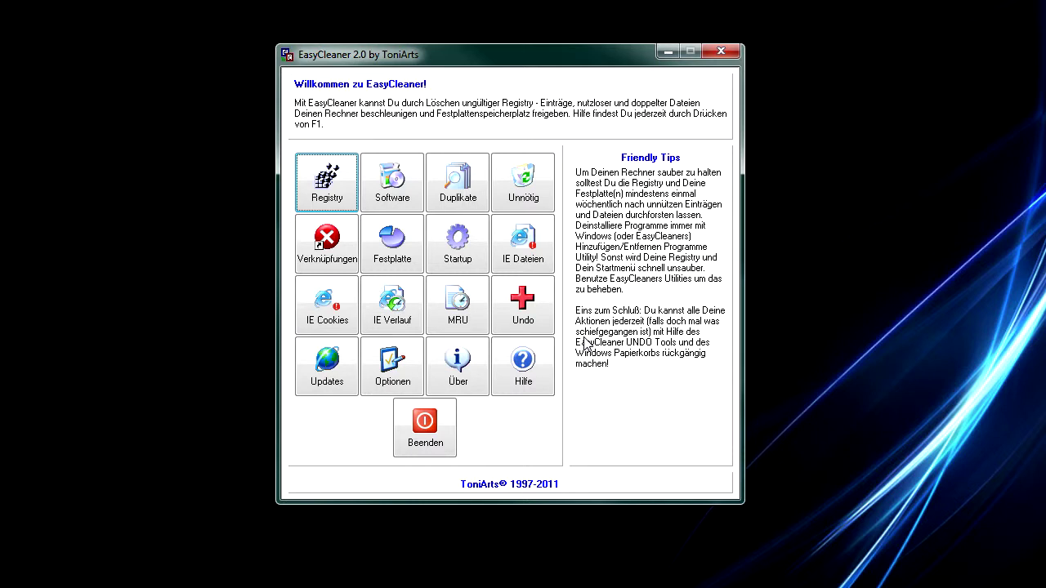
mouse_move(548, 326)
mouse_move(329, 188)
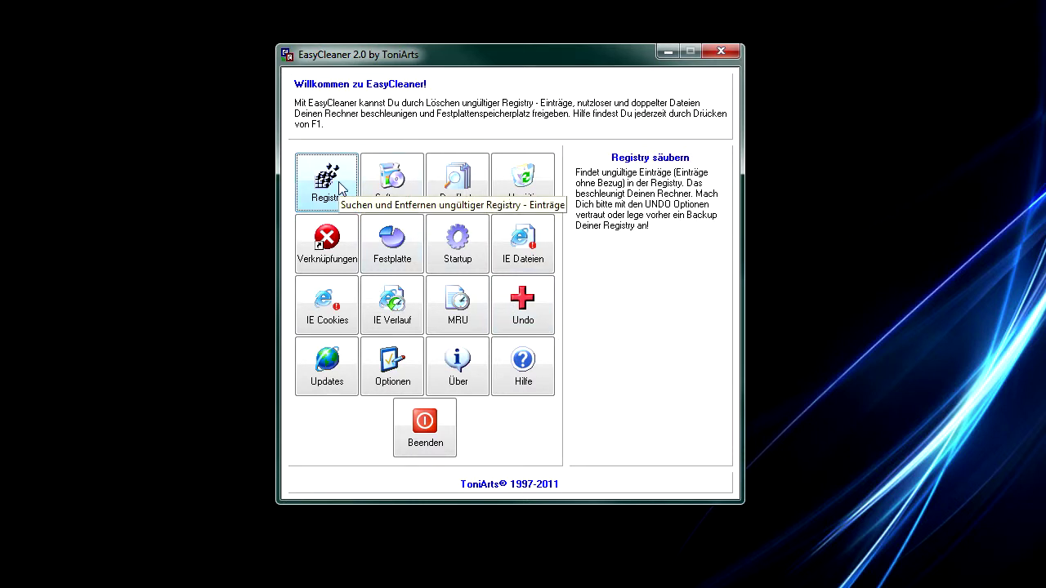
Step: Open the Registry cleaning tool, run a search for invalid registry entries, and stop the scan
mouse_move(349, 144)
mouse_down()
mouse_move(297, 146)
mouse_move(282, 211)
mouse_up()
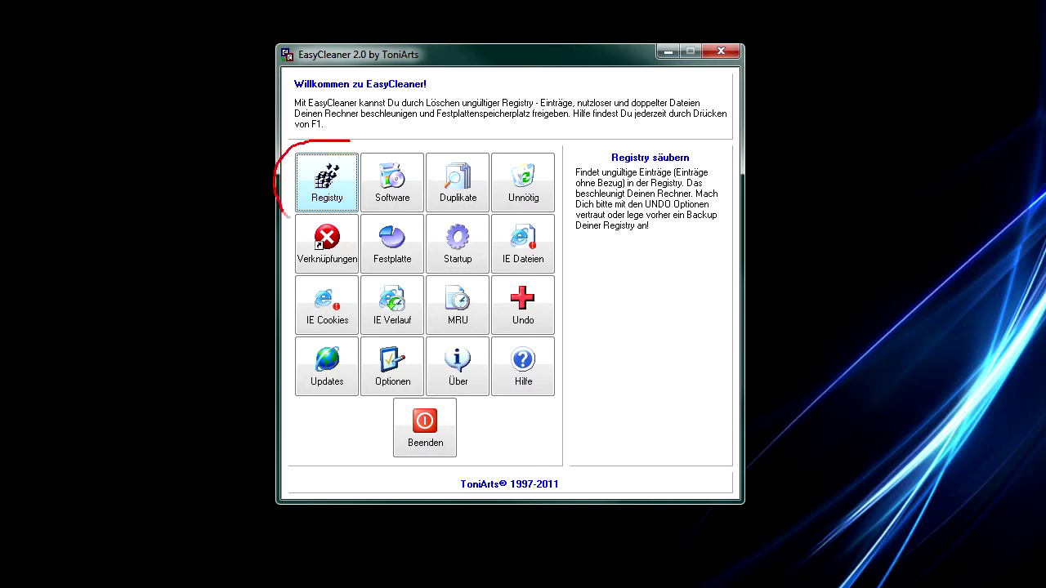
drag(353, 221, 362, 150)
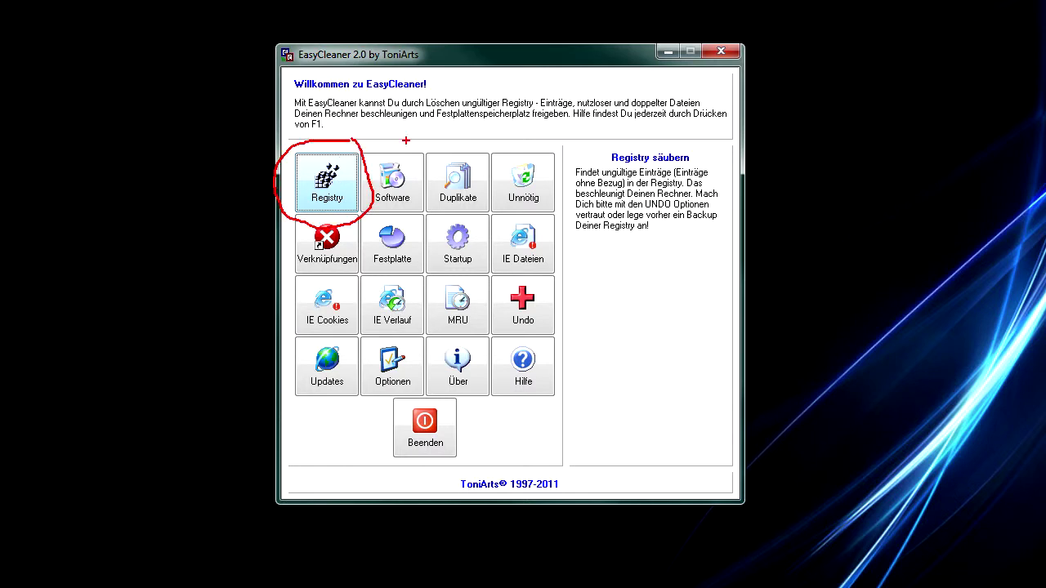
click(327, 184)
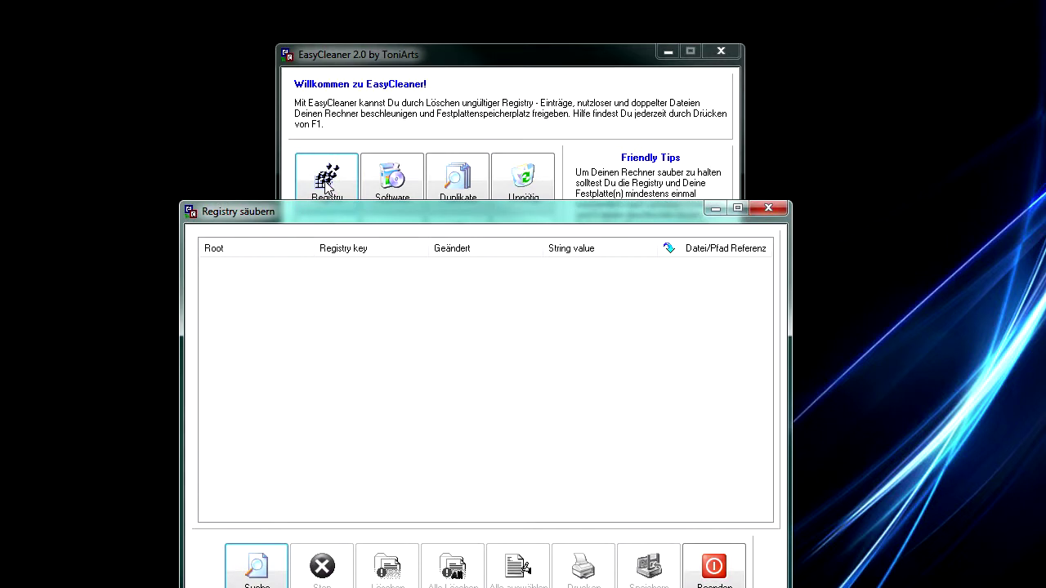
click(372, 217)
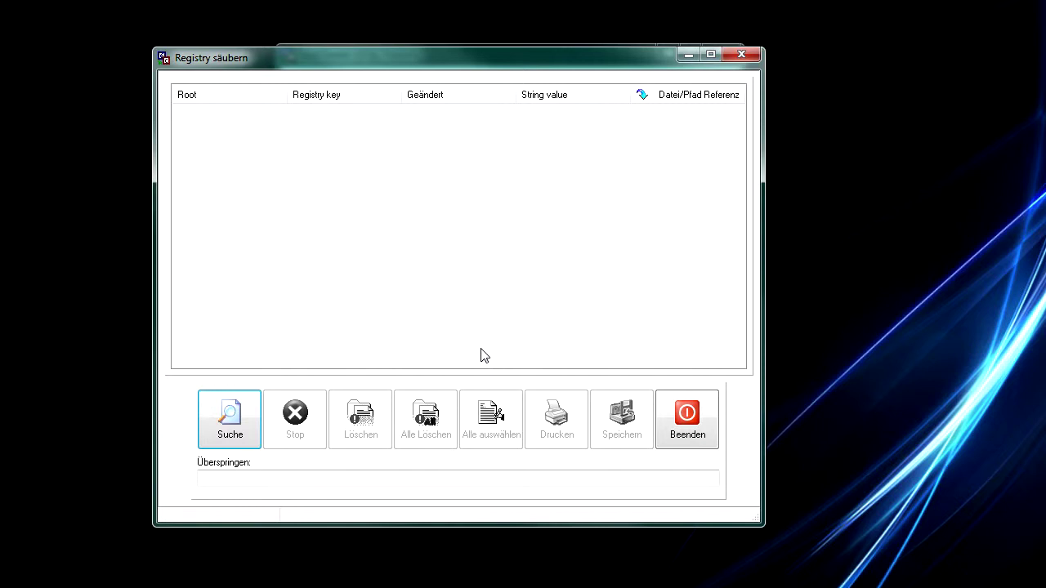
mouse_move(249, 375)
mouse_down()
mouse_move(161, 391)
mouse_move(297, 460)
mouse_move(287, 394)
mouse_up()
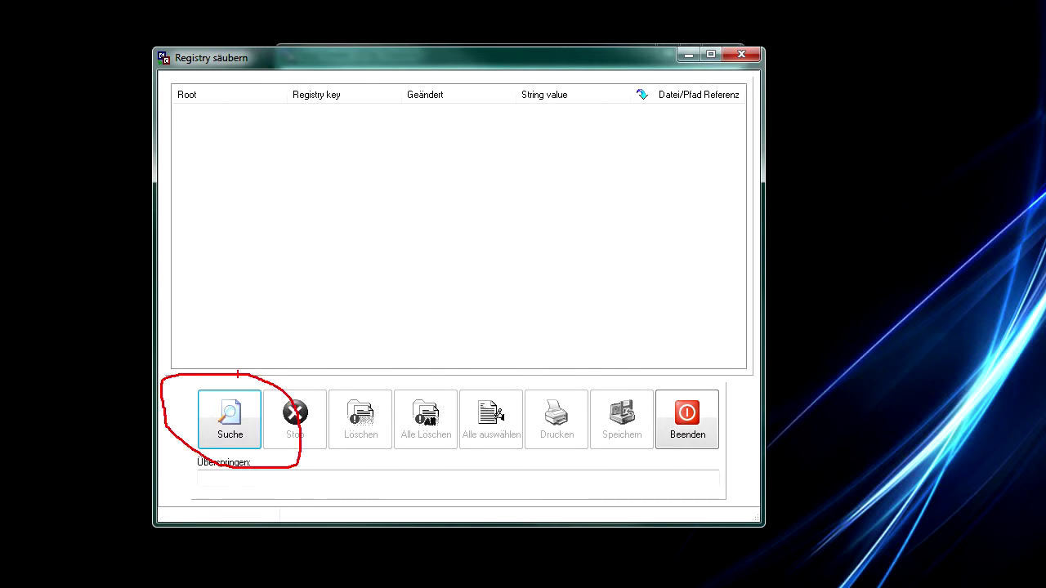
key(Escape)
click(241, 417)
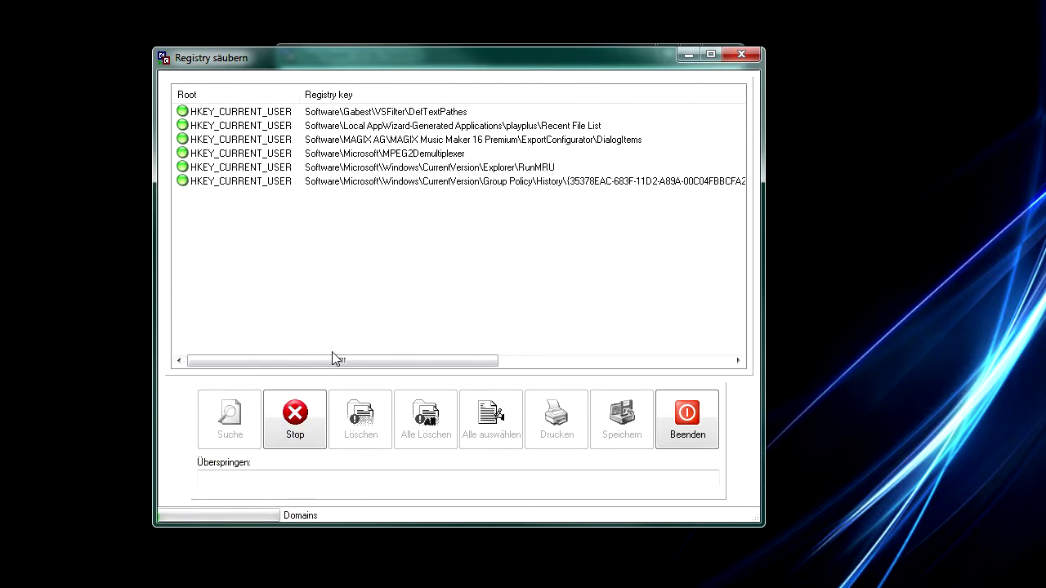
click(308, 433)
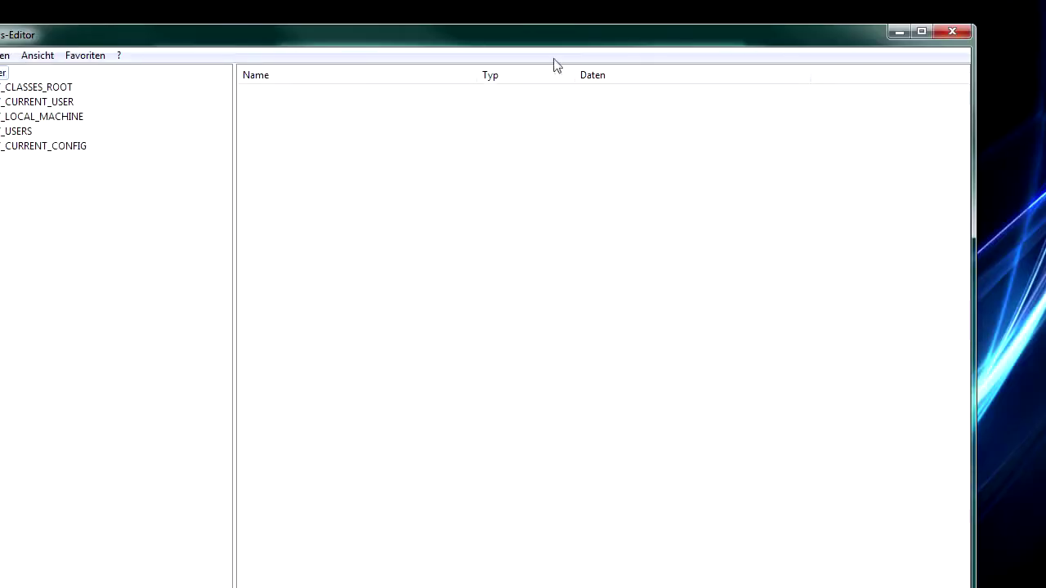
Step: In the Windows Registry Editor, expand HKEY_CURRENT_USER and its Software key and examine the program subkeys
drag(587, 14, 660, 40)
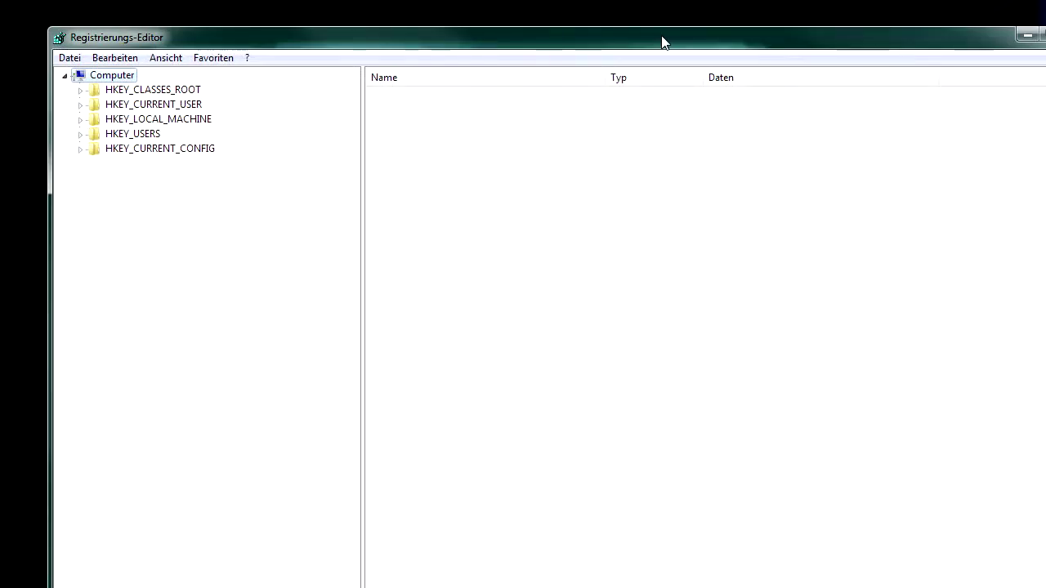
double_click(182, 105)
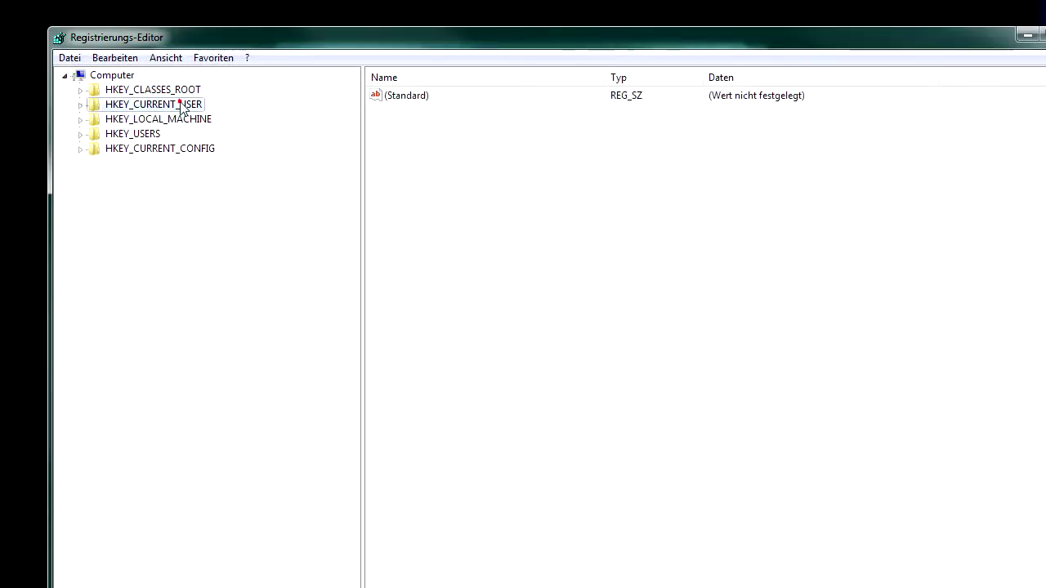
double_click(145, 297)
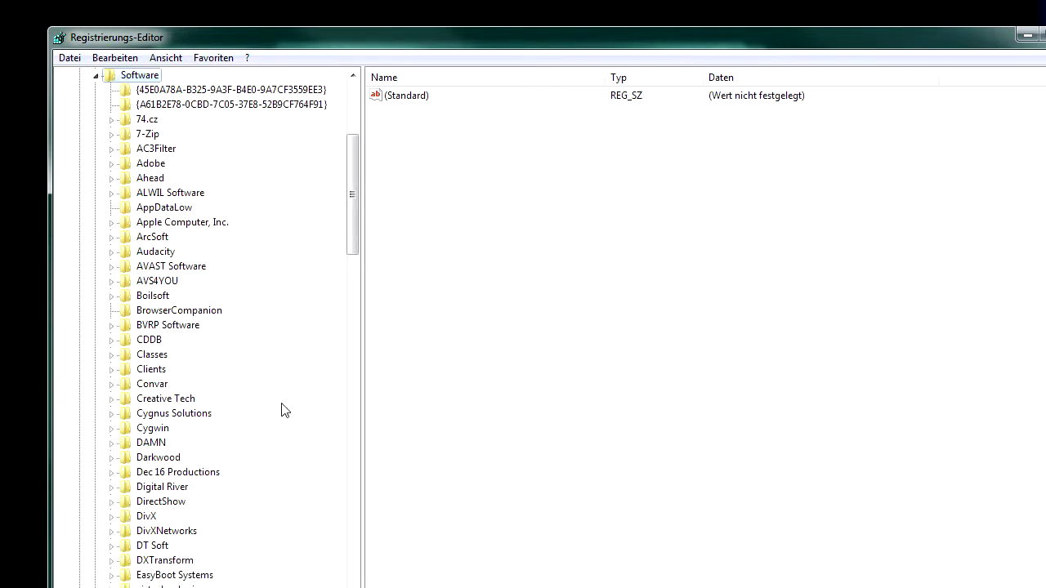
scroll(289, 411, down, 4)
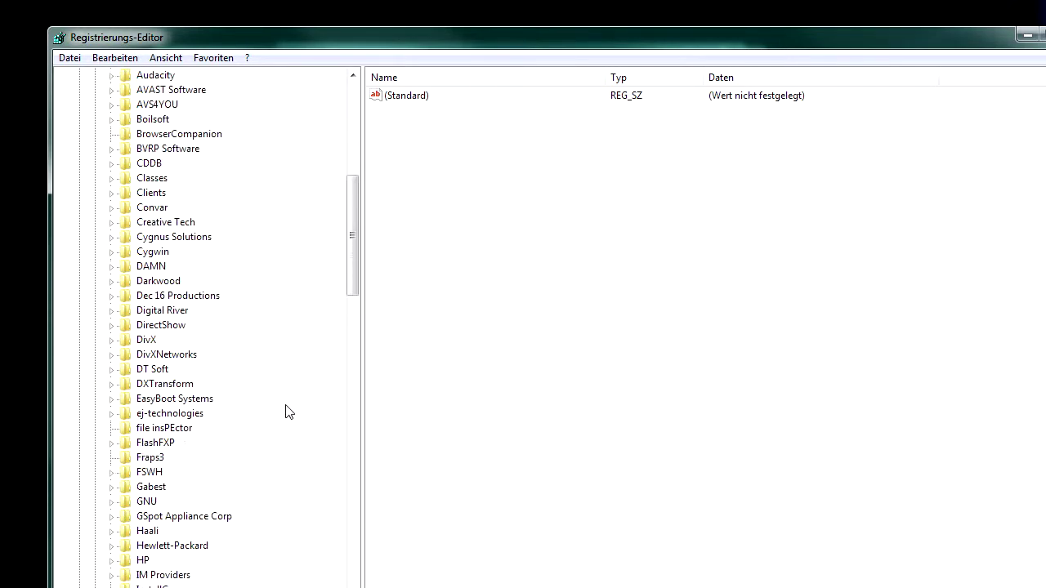
scroll(286, 411, down, 10)
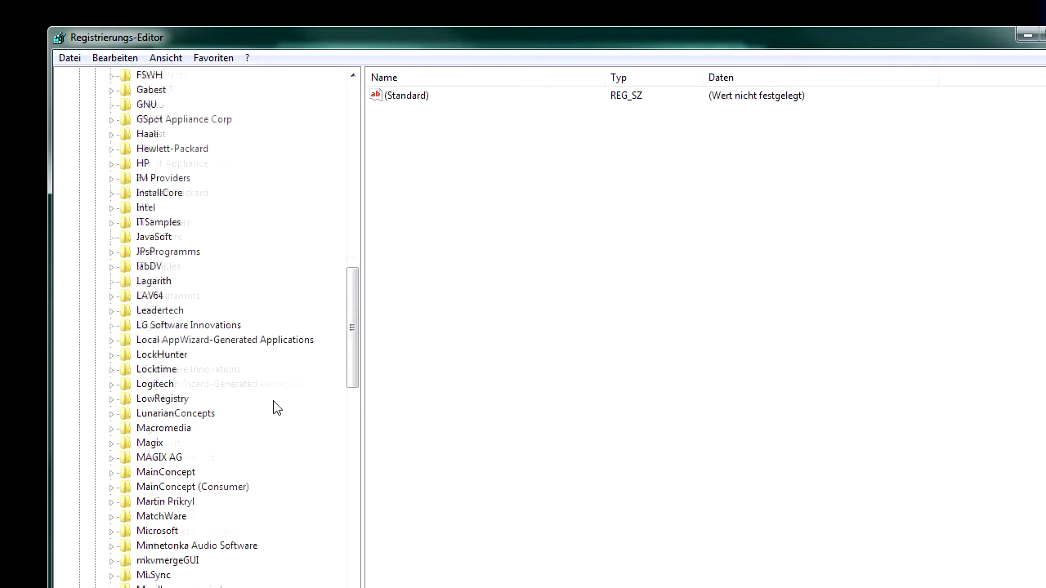
double_click(151, 340)
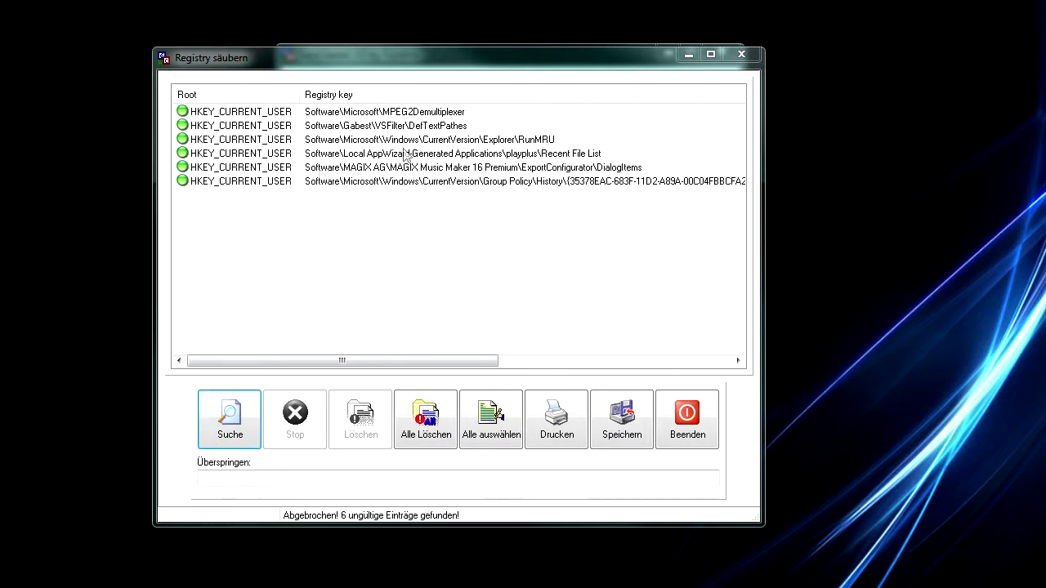
Step: Delete all the invalid registry entries found by the scan and close the registry cleaning window
click(423, 427)
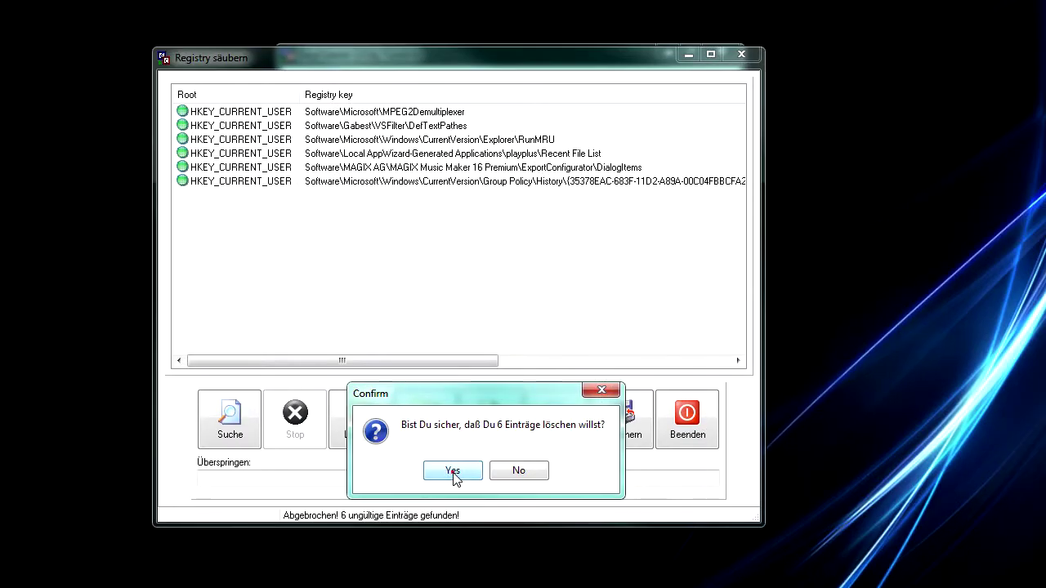
click(453, 472)
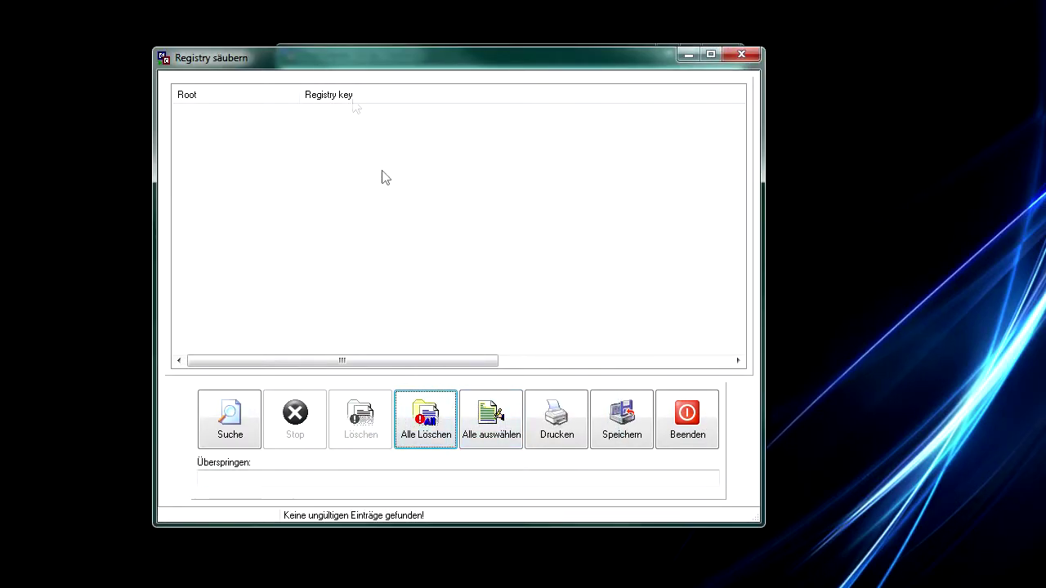
click(741, 55)
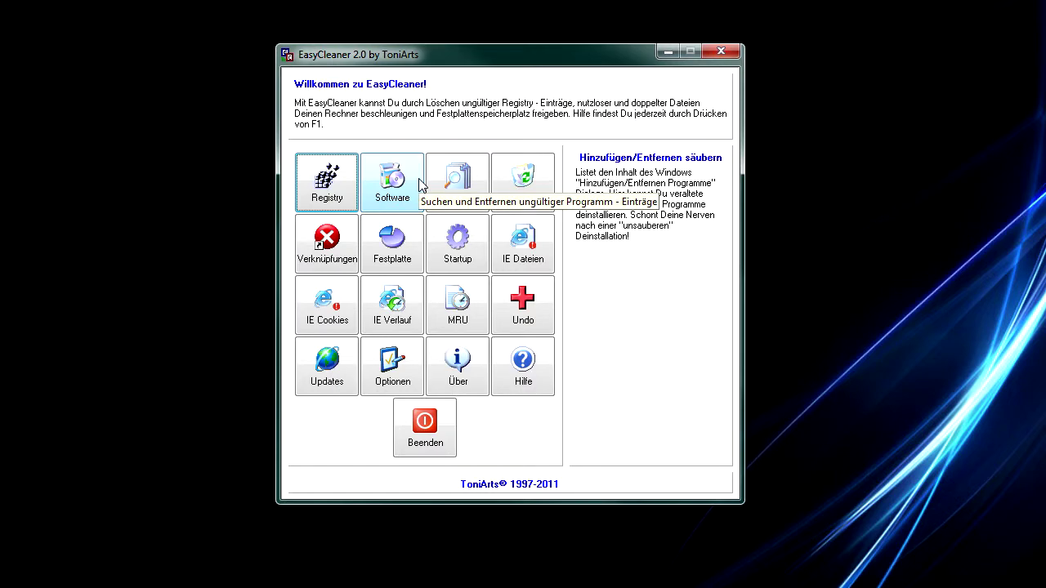
Step: Open the Software tool, examine the program entries and their status colours and the details of Windows 7 Codec Pack 3.1.0, and close it
click(456, 181)
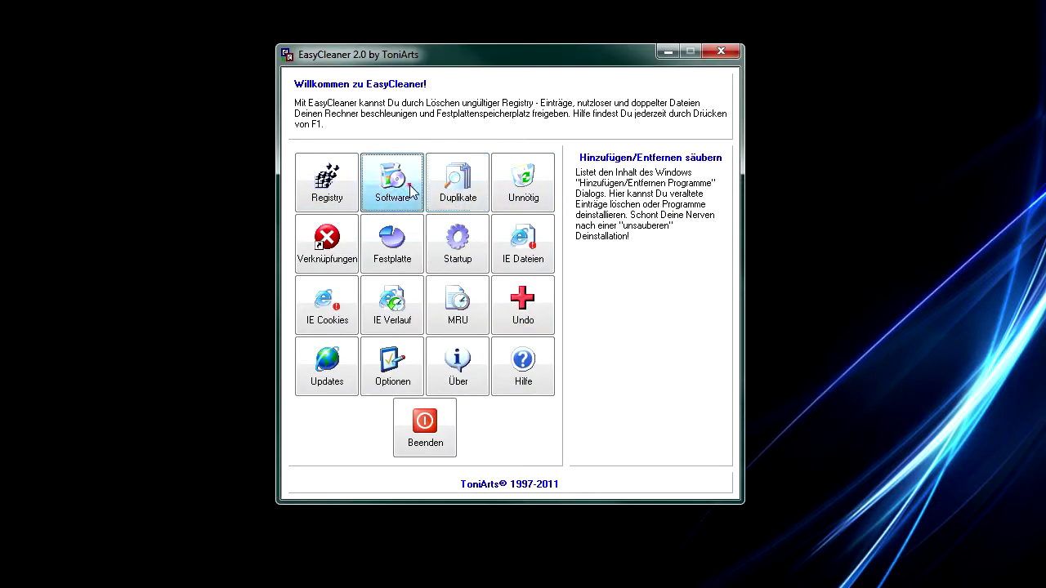
click(396, 178)
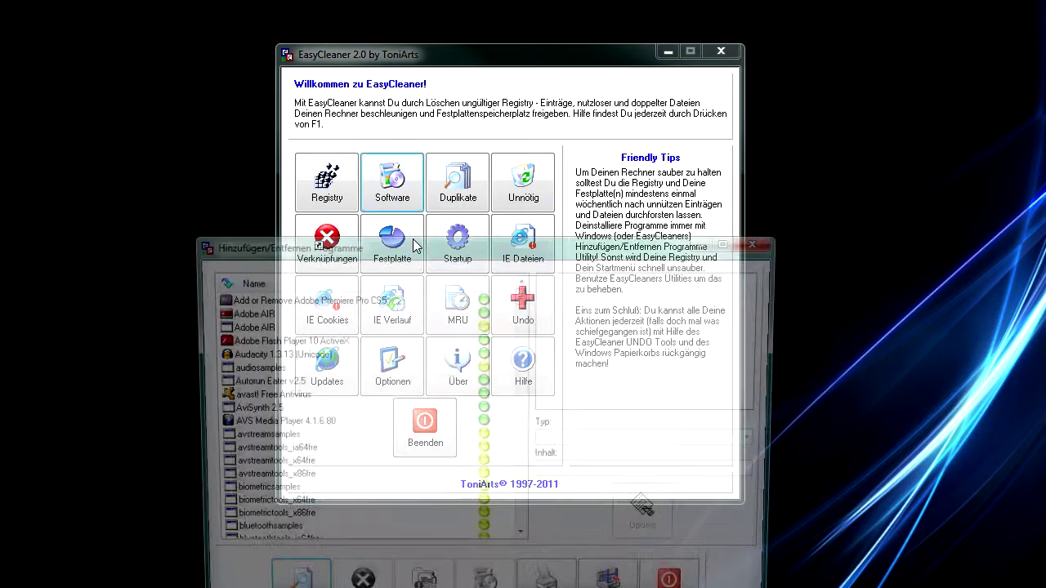
drag(417, 251, 414, 113)
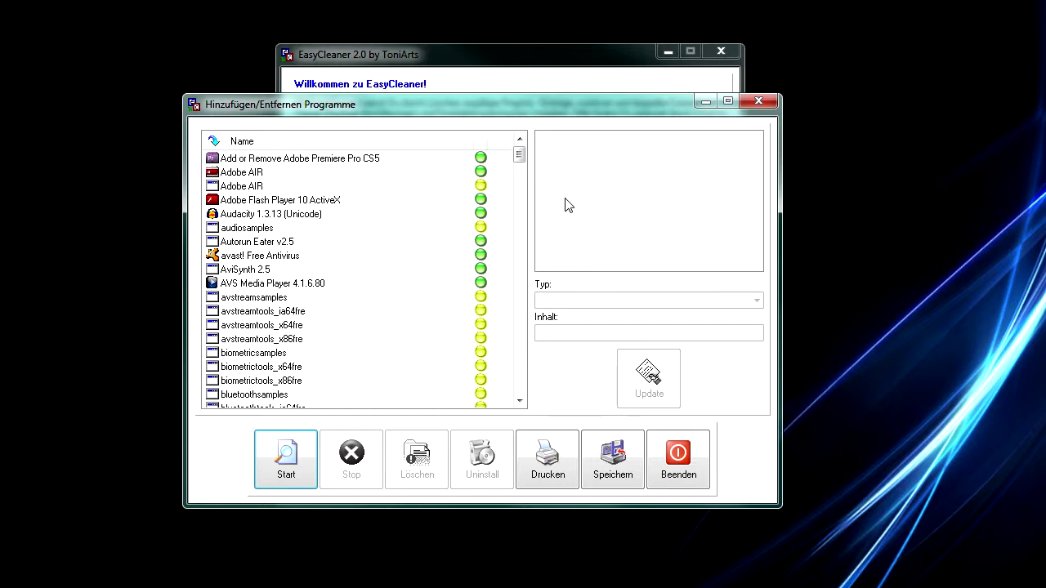
mouse_move(491, 196)
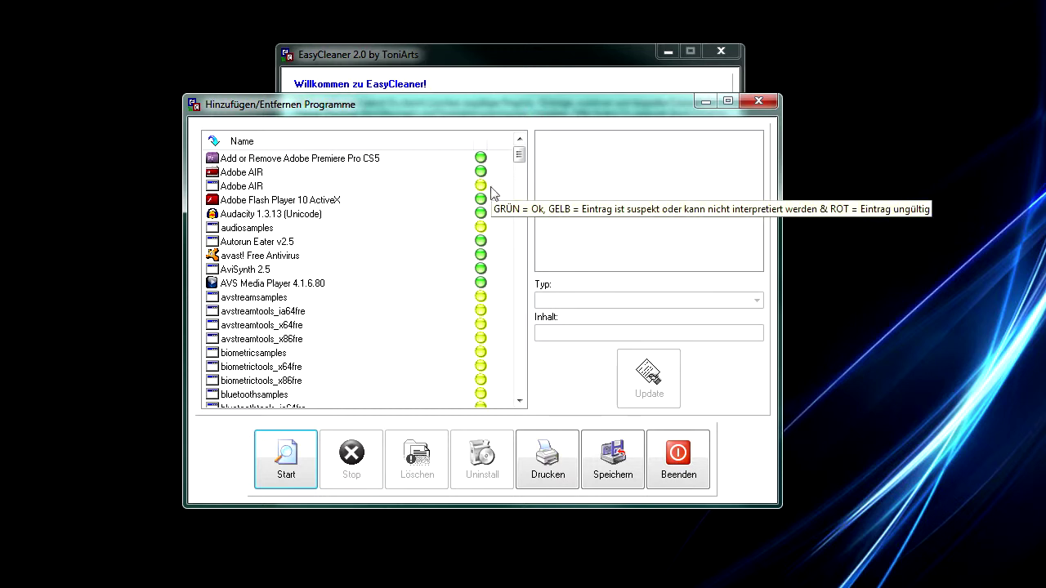
drag(520, 158, 520, 235)
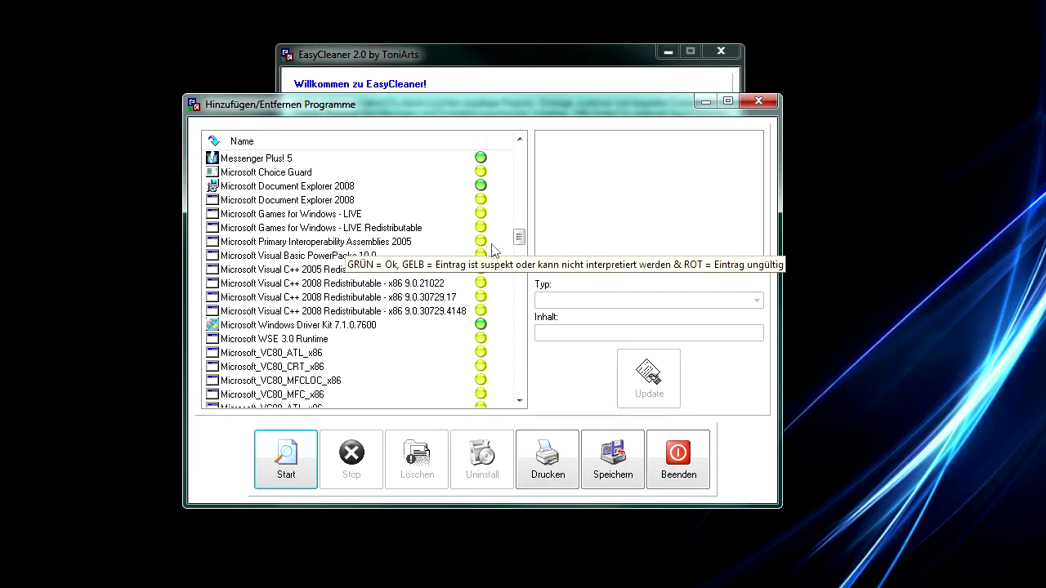
drag(519, 237, 517, 376)
click(317, 283)
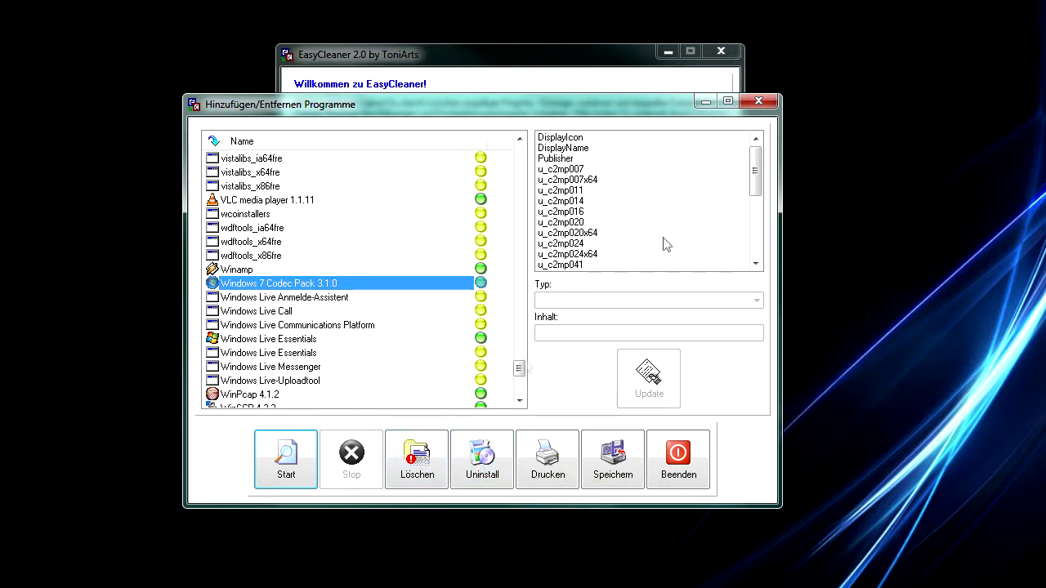
click(759, 101)
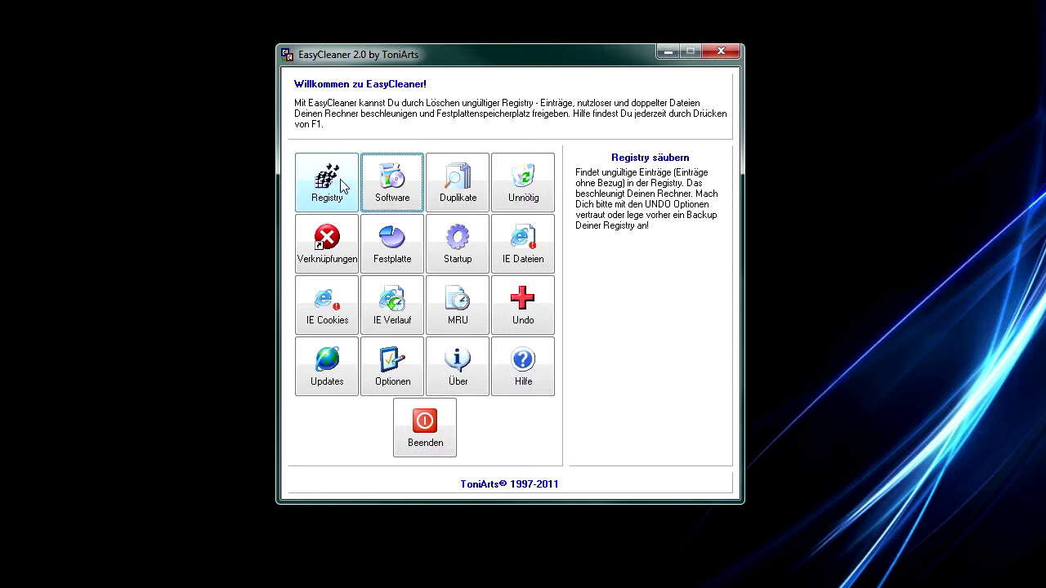
Step: Open the Duplikate tool, run a *.* duplicate file search on drives C: and E:, and stop and close it
click(465, 190)
drag(443, 219, 433, 97)
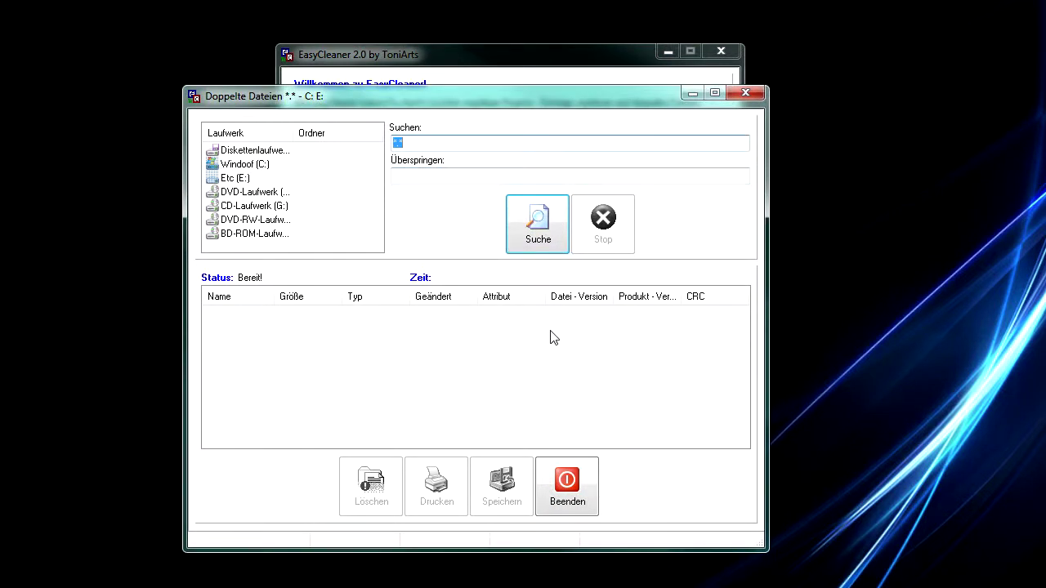
click(538, 227)
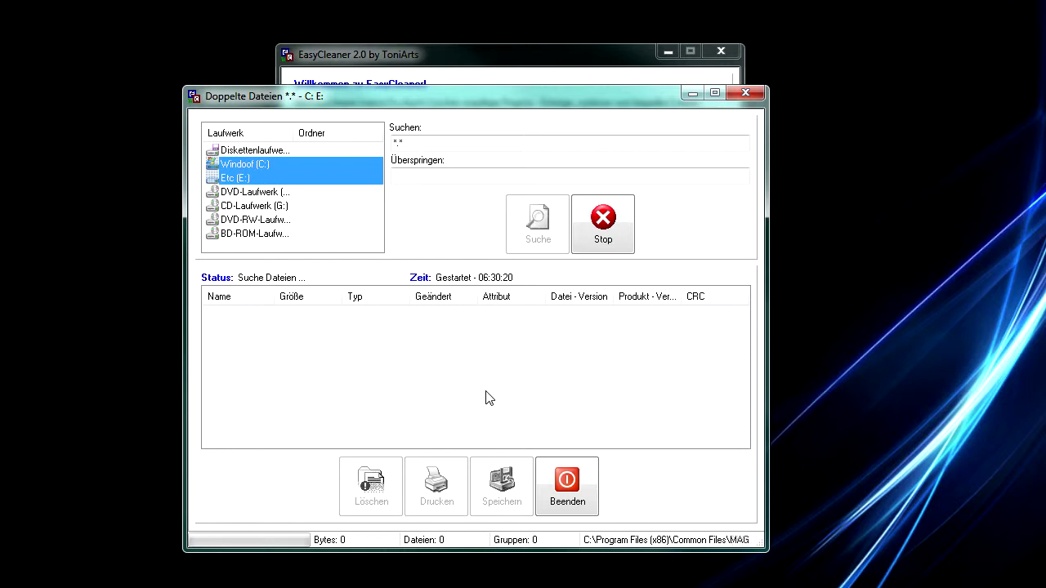
click(612, 248)
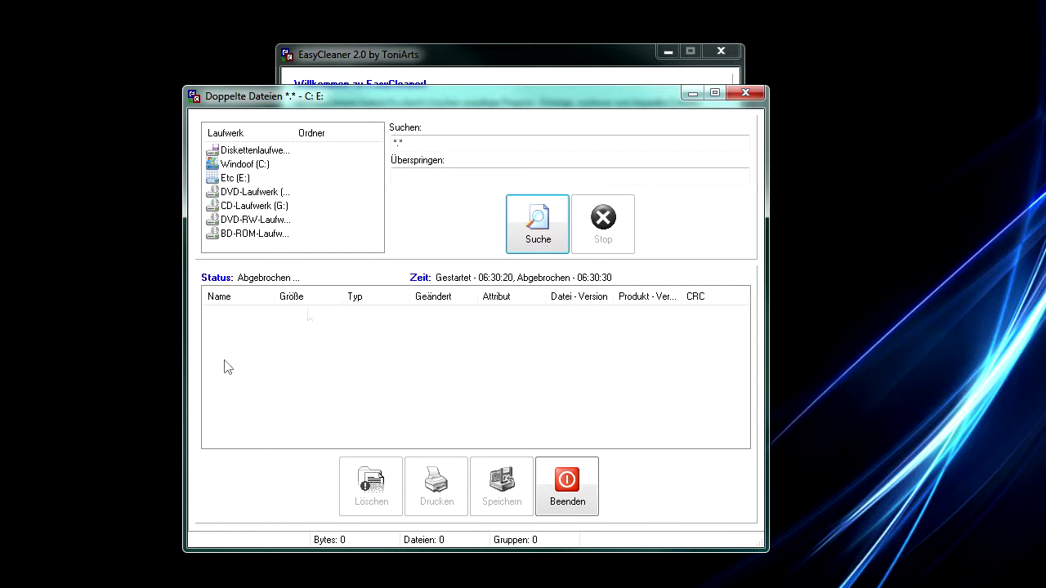
click(758, 96)
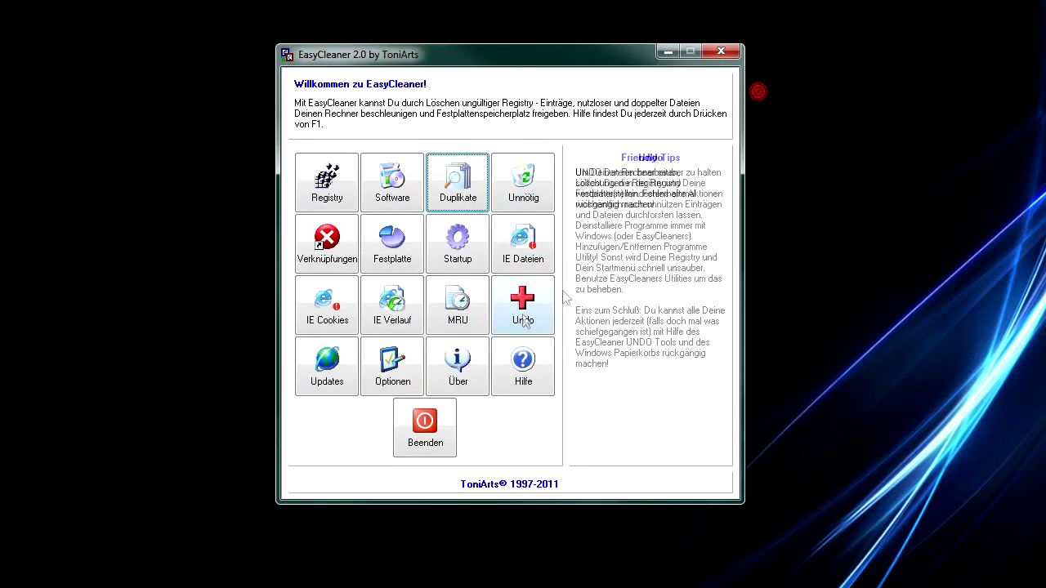
Step: Open the Unnötig tool, search drives C: and F: for unnecessary files with the preset options, and stop the scan
click(537, 190)
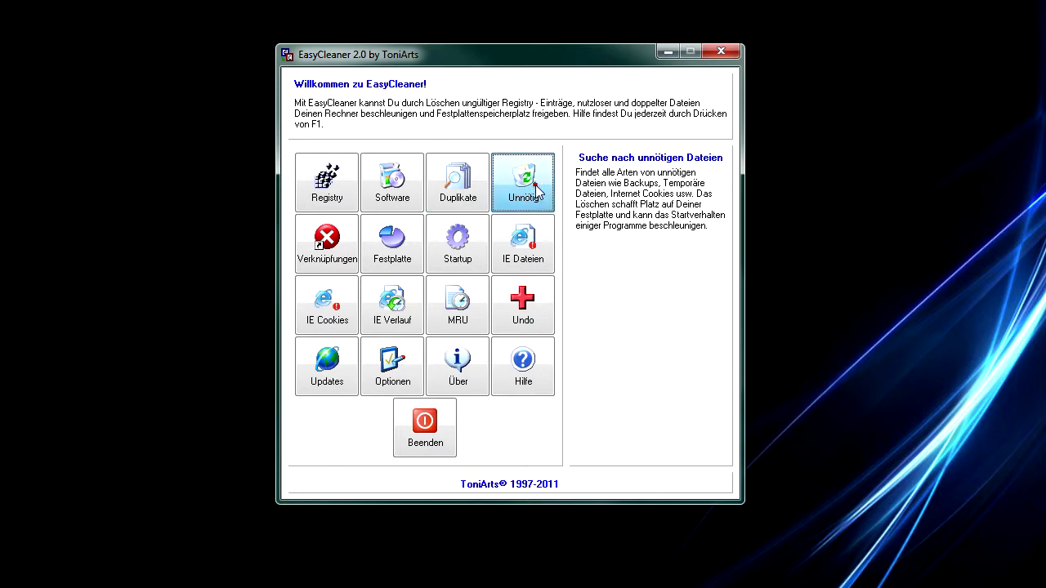
drag(488, 201, 453, 66)
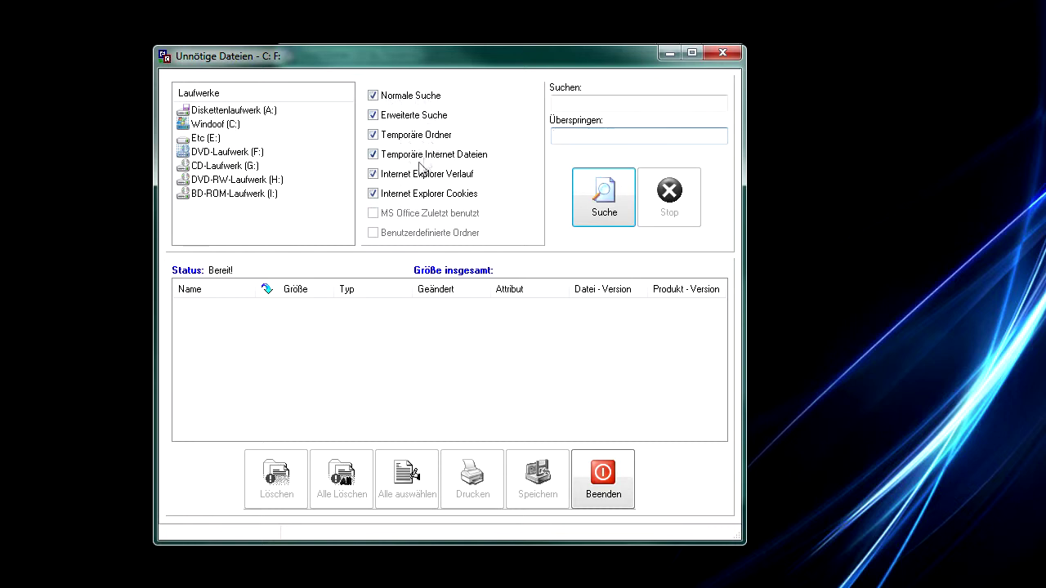
click(598, 202)
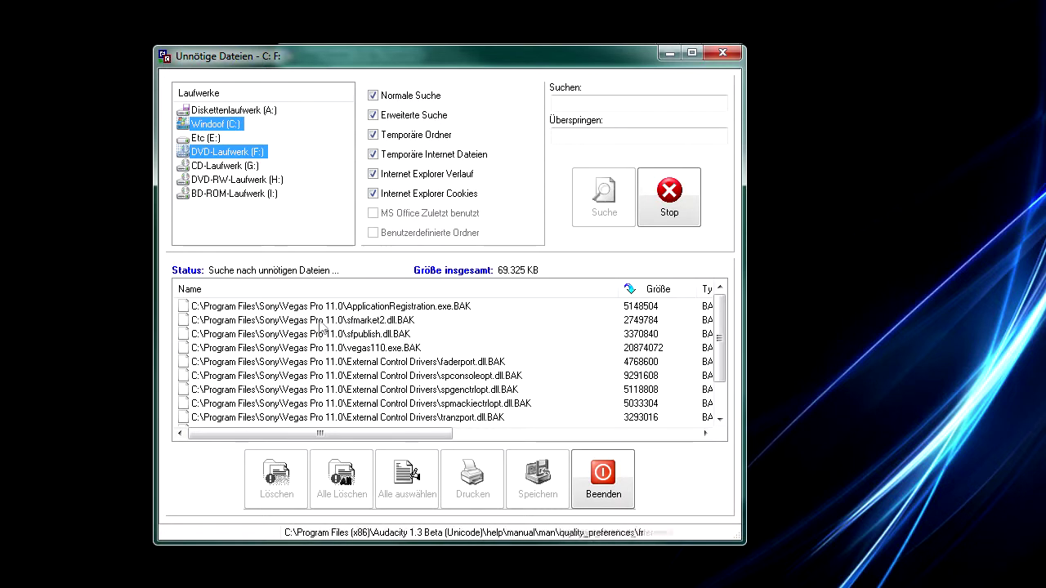
click(670, 209)
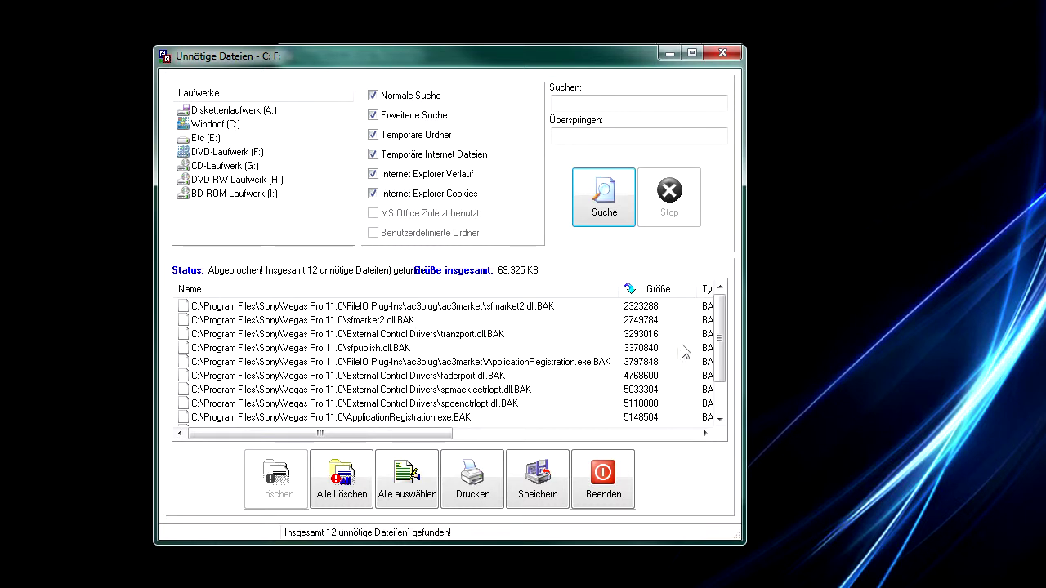
Step: Delete all the unnecessary files found by the search, confirm the deletion, and close the unnecessary files window
click(347, 486)
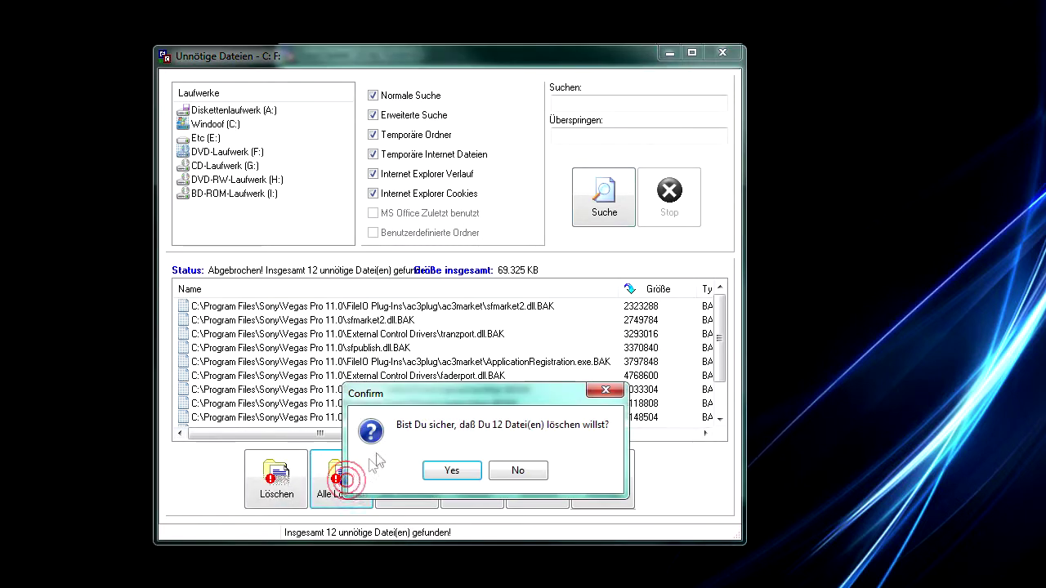
click(448, 472)
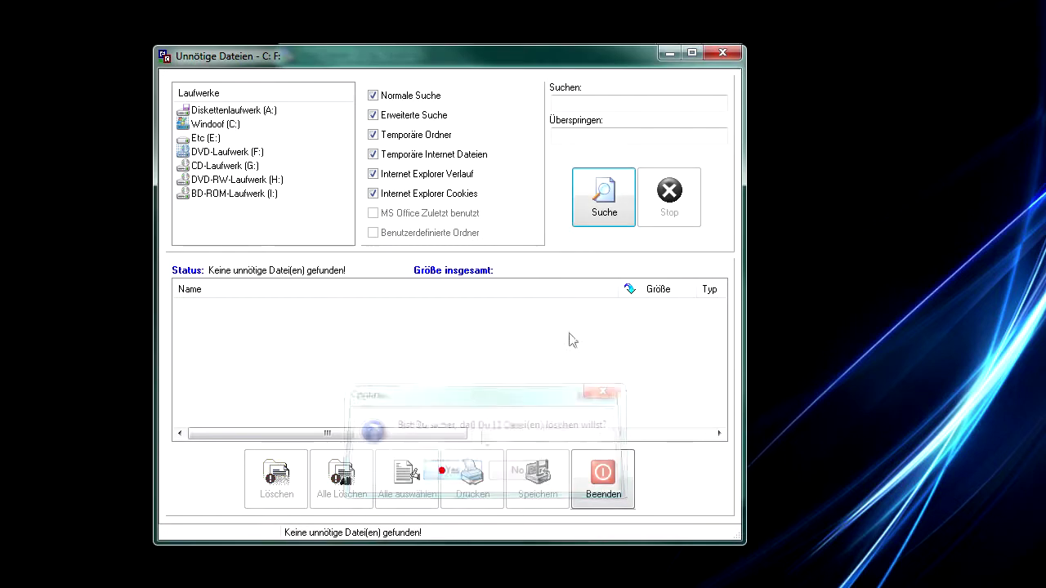
click(722, 53)
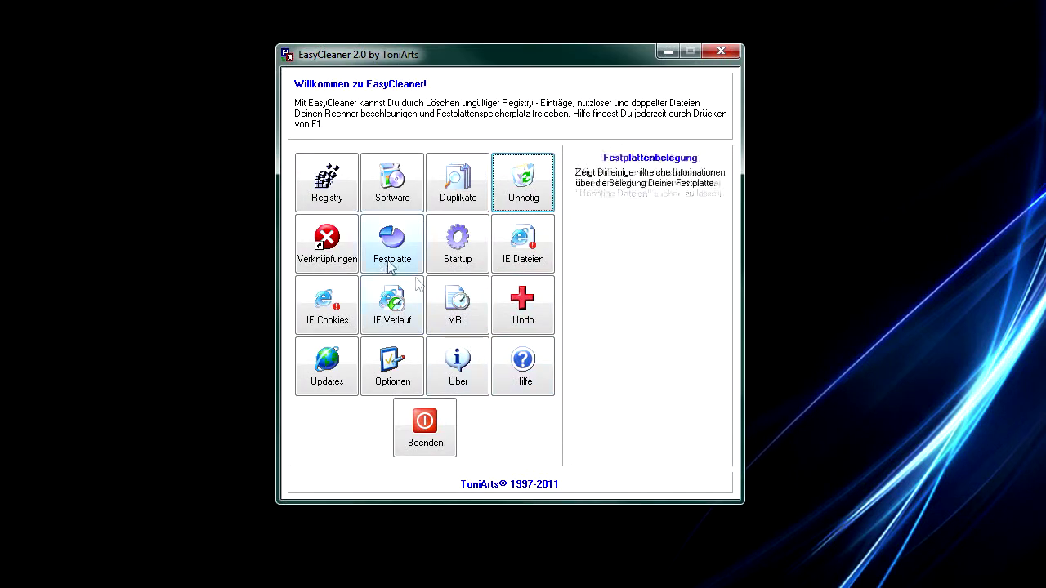
Step: Open the Verknüpfungen tool, search for invalid shortcuts, examine the details of the Netzmanager shortcut under Start Menu, and close it
click(333, 256)
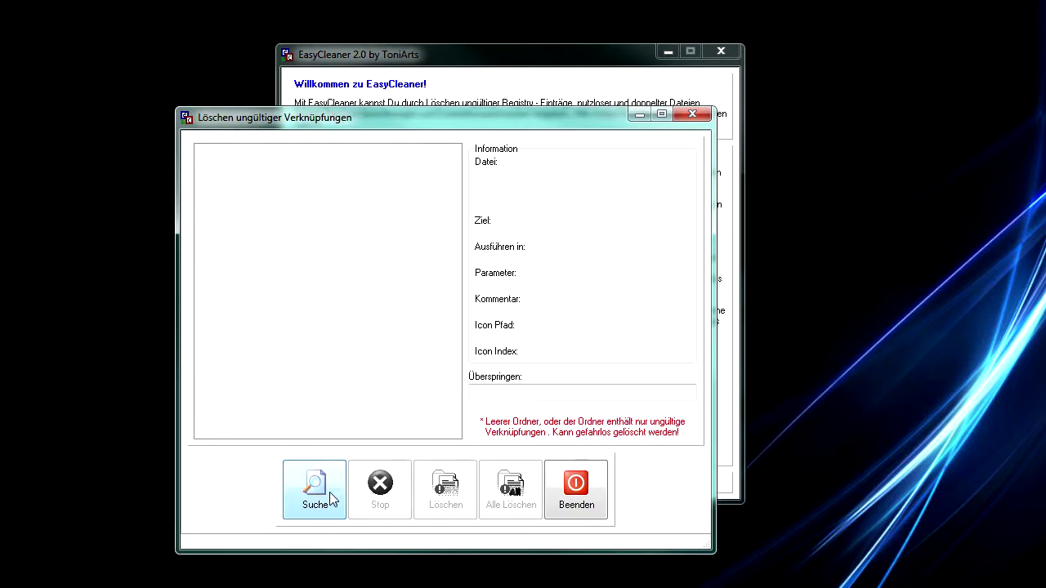
click(332, 500)
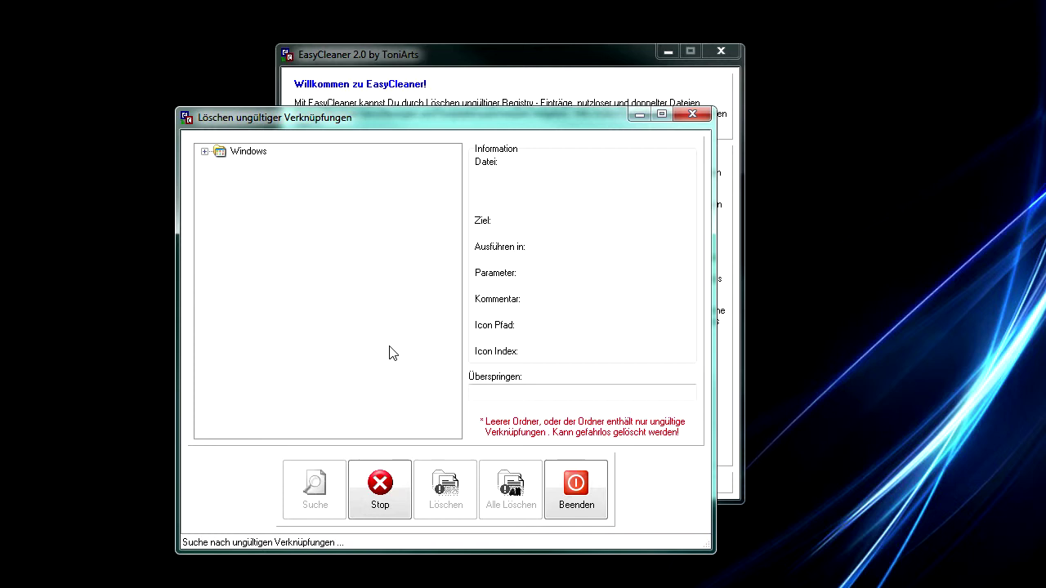
click(205, 153)
click(219, 164)
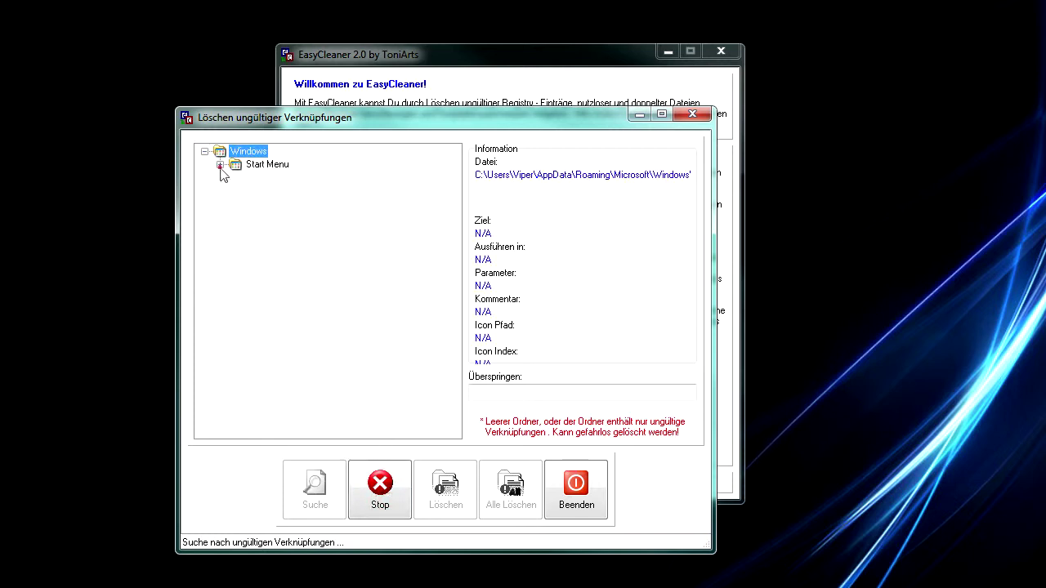
click(270, 193)
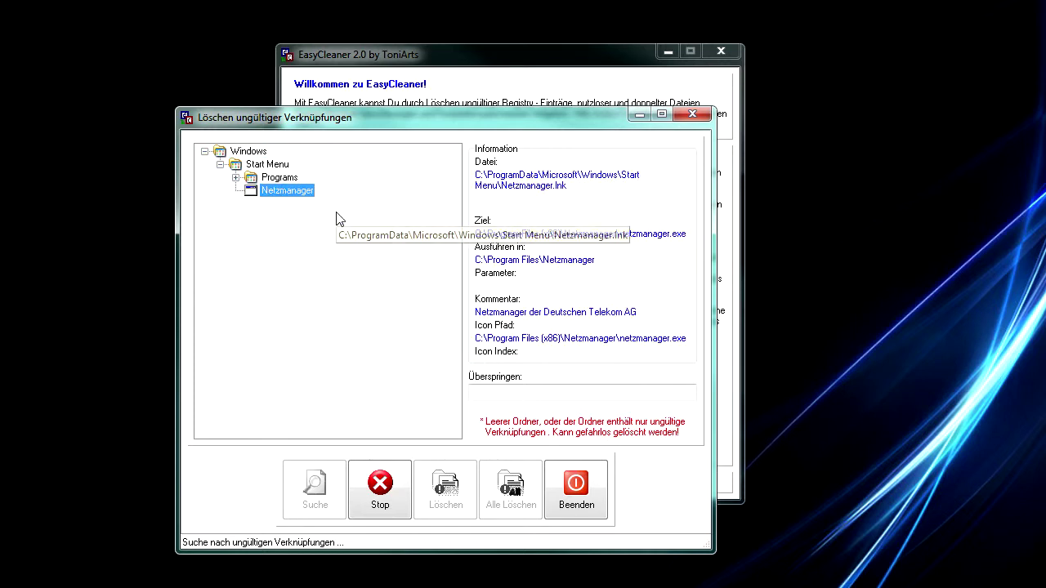
click(267, 182)
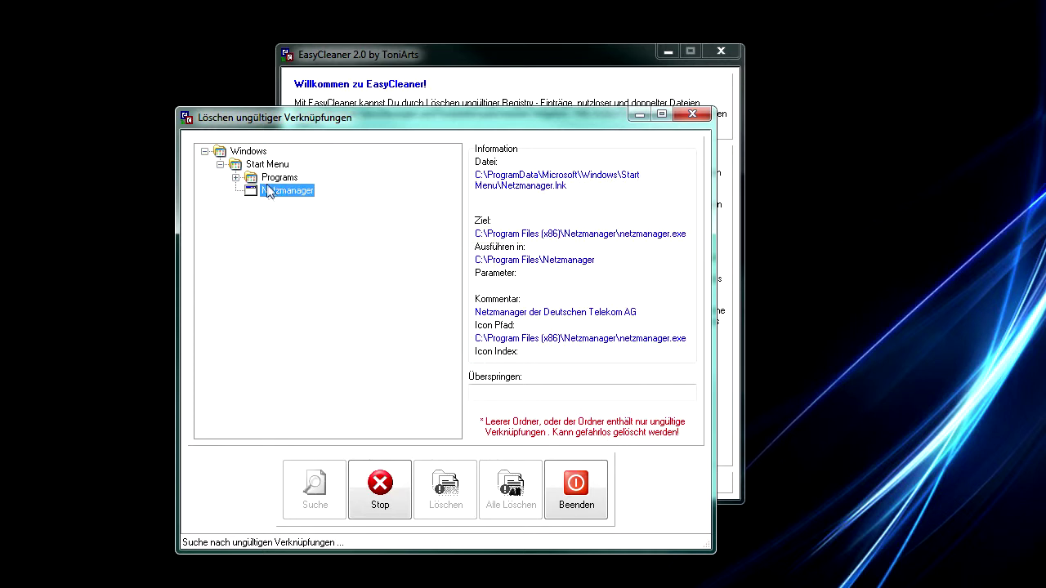
click(278, 193)
click(249, 165)
click(274, 192)
click(692, 115)
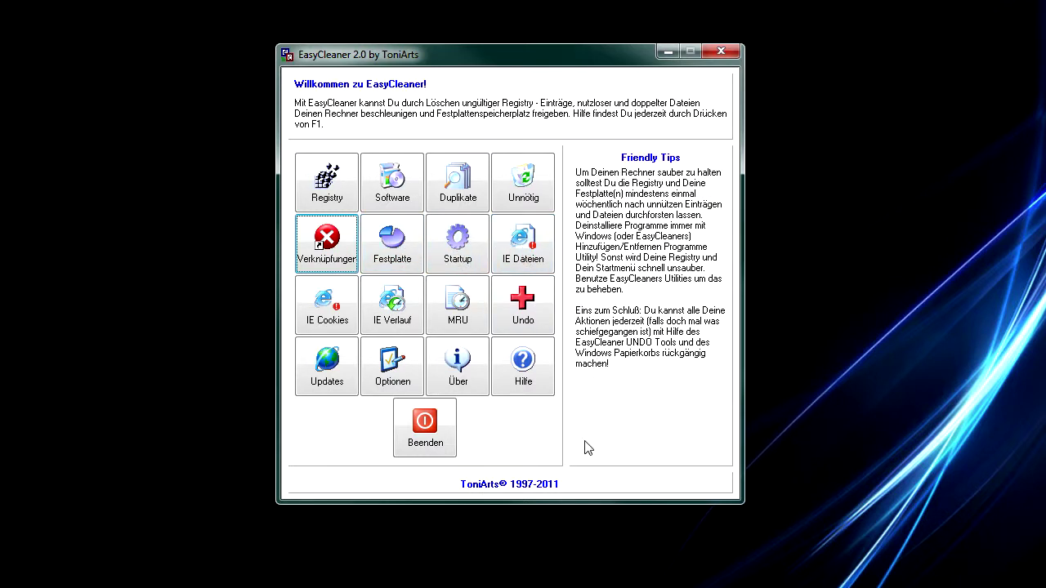
Step: Open the Festplatte tool to view the disk usage window for drive C:, and close it
click(399, 251)
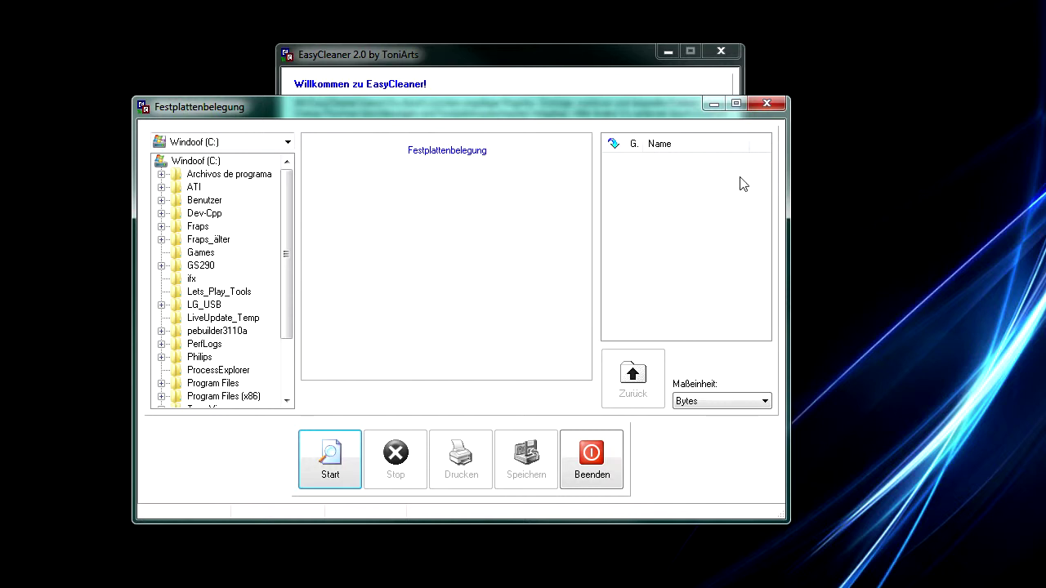
click(762, 104)
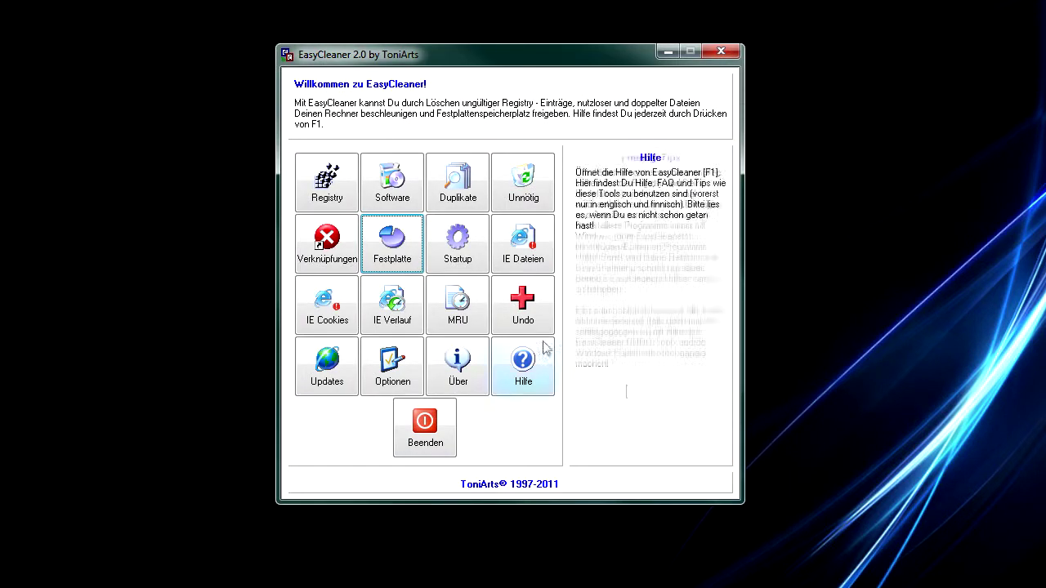
Step: Open the Startup tool and delete the DAEMON Tools Pro entry from the startup programs
click(456, 248)
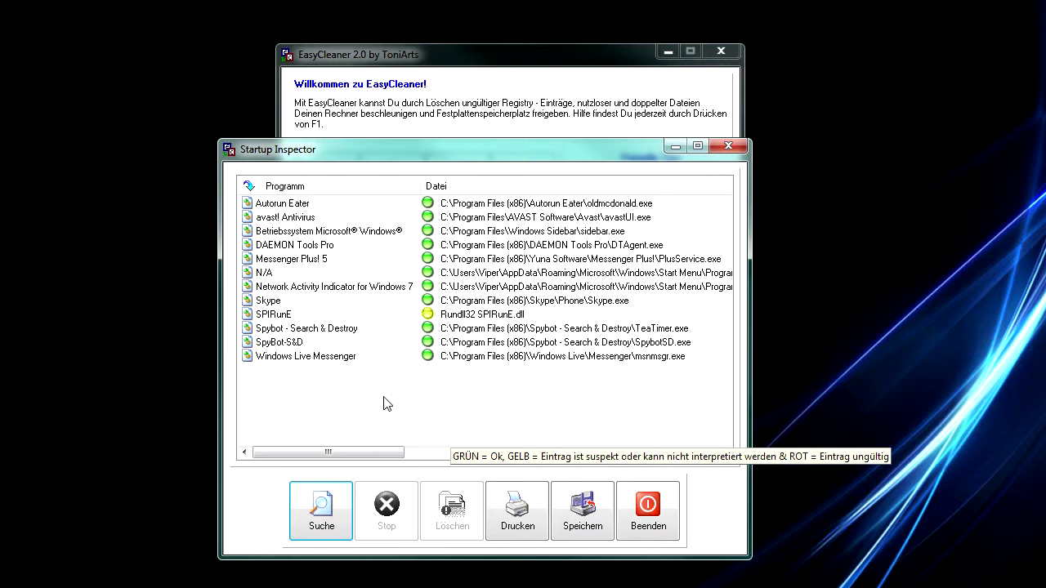
click(325, 248)
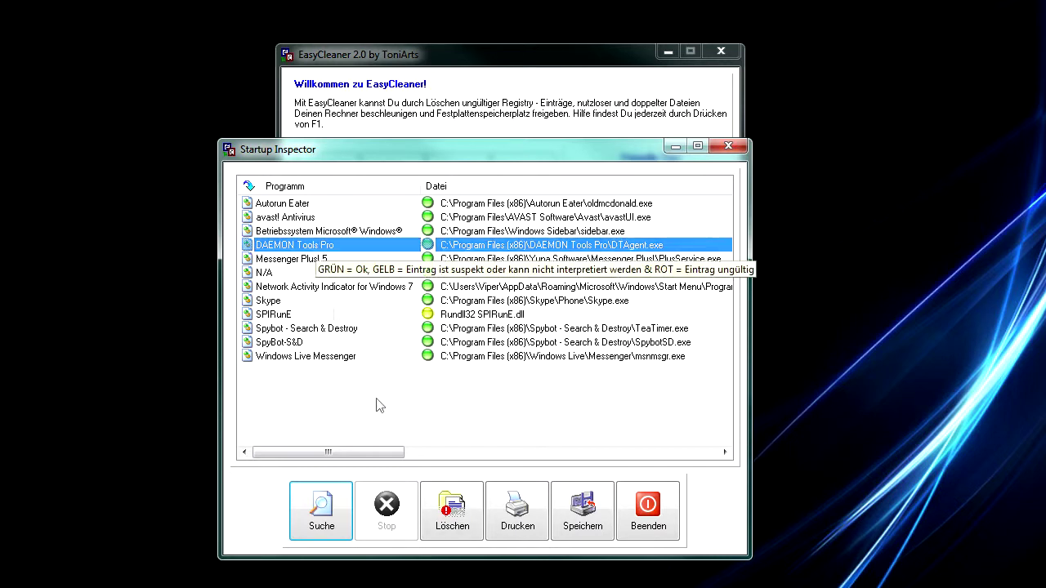
click(472, 525)
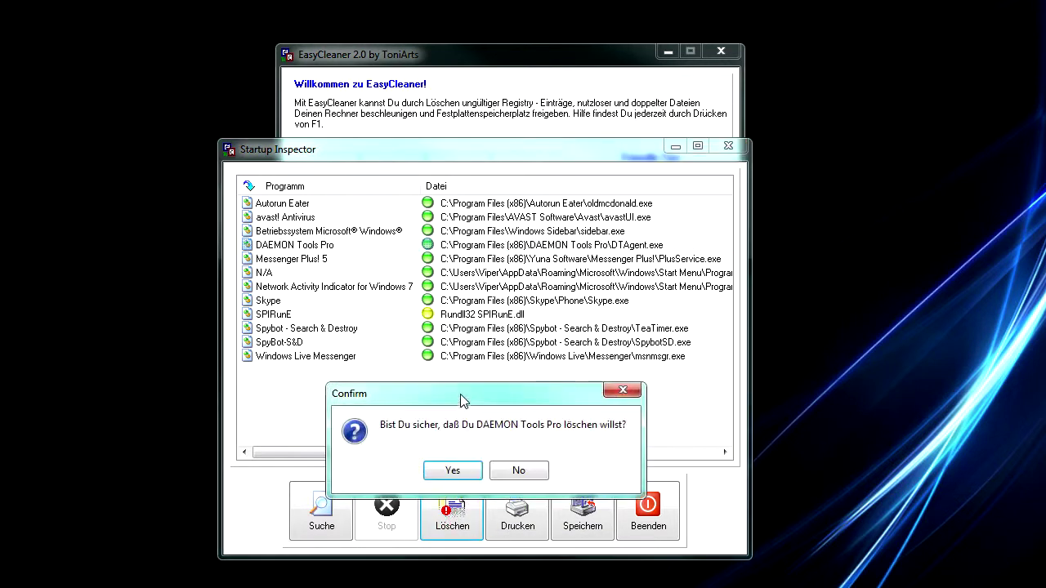
click(460, 472)
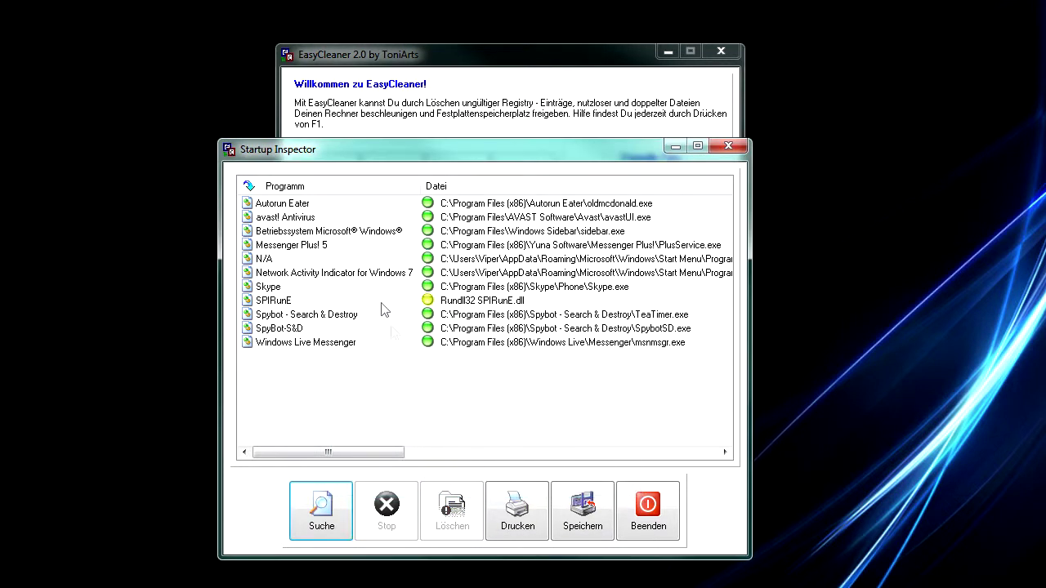
Step: Examine the yellow-marked SPIRunE entry in the startup list and close the Startup Inspector
mouse_move(368, 240)
click(278, 301)
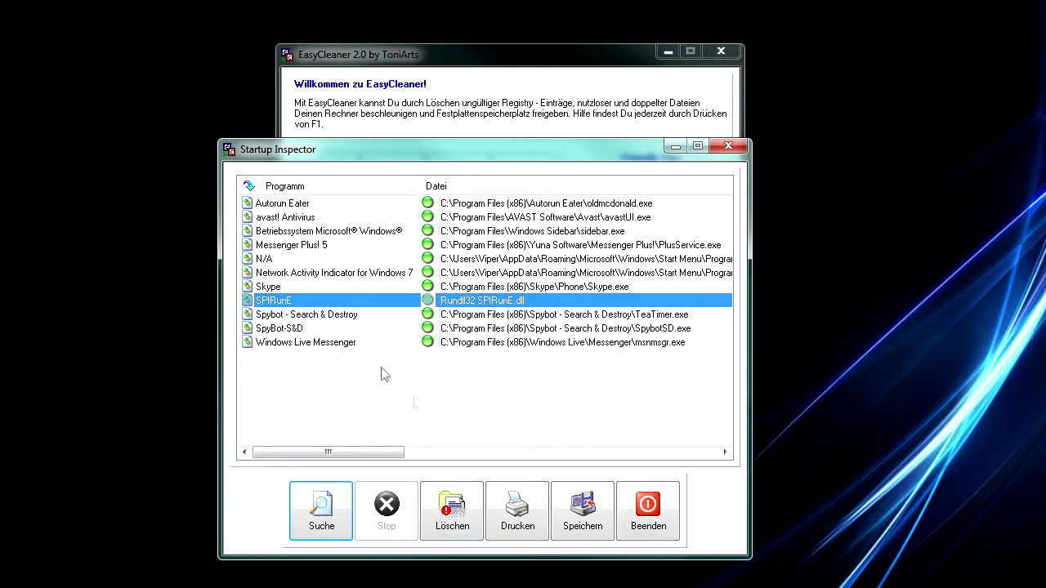
click(728, 146)
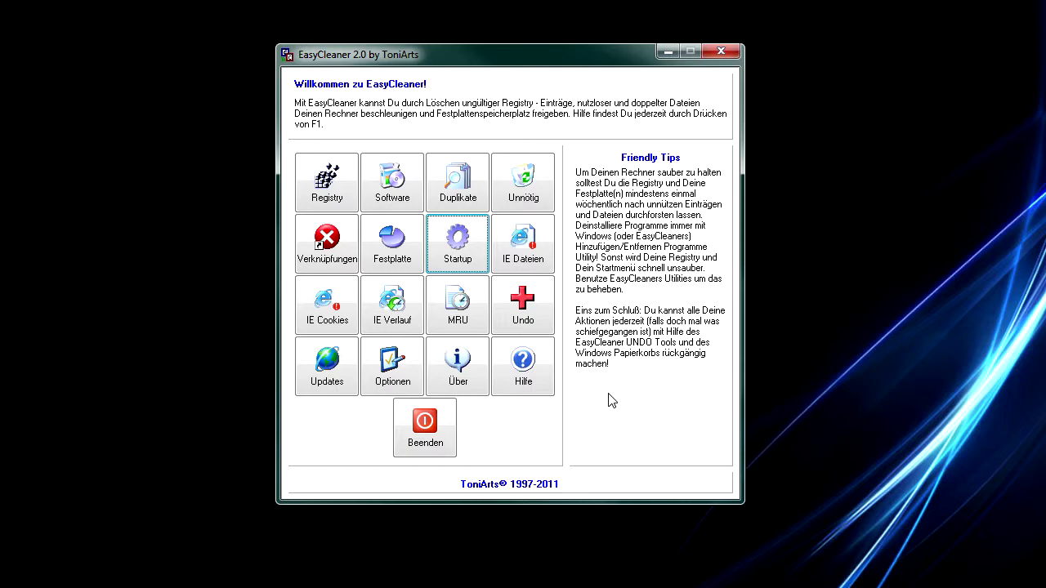
Step: Open the Undo tool, examine the saved undo files and the HKEY_CURRENT_USER registry entry for DAEMON Tools Pro, and close it
click(540, 318)
drag(518, 271, 474, 133)
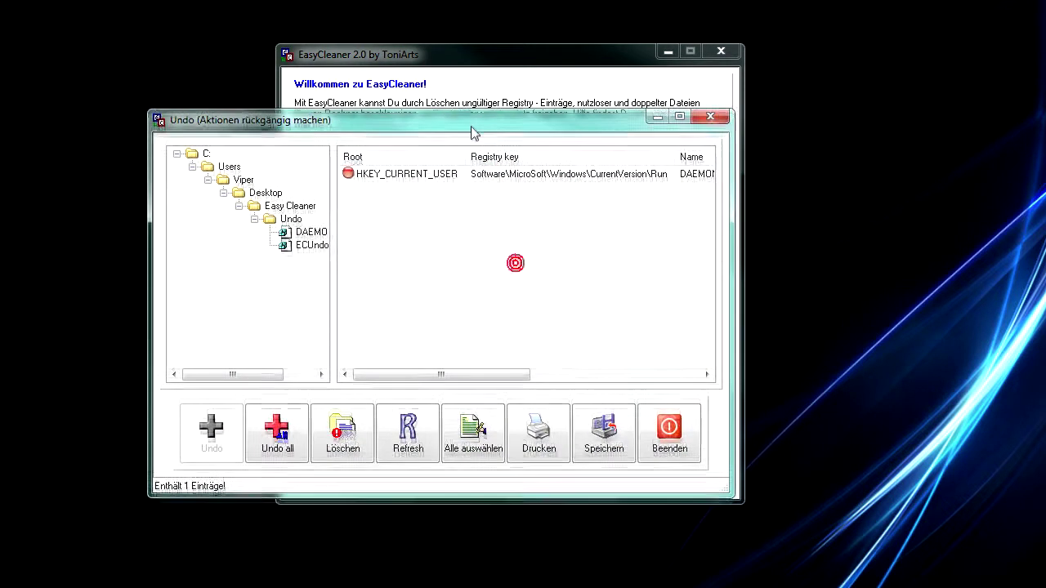
drag(260, 373, 287, 373)
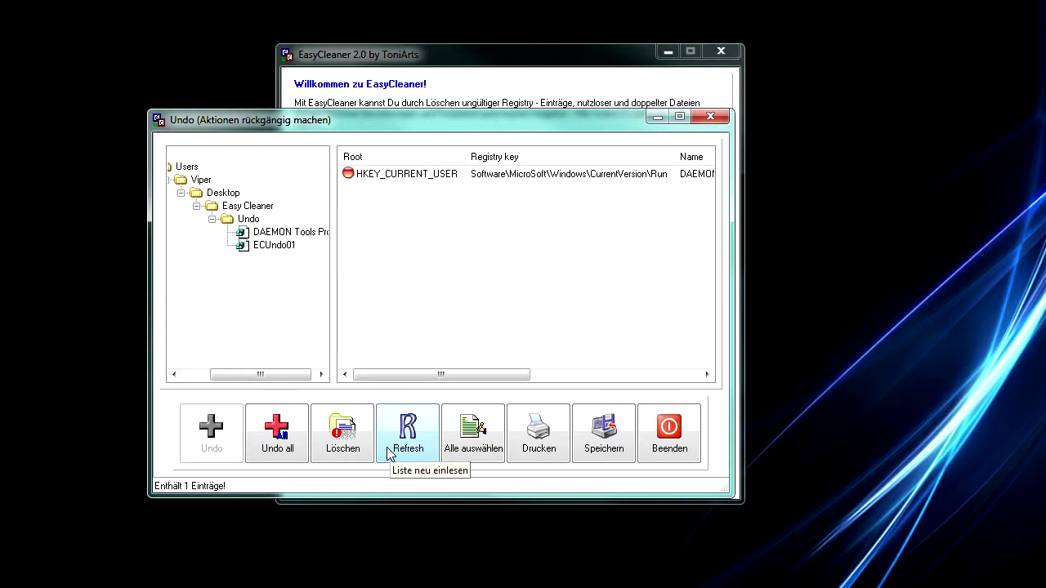
click(426, 174)
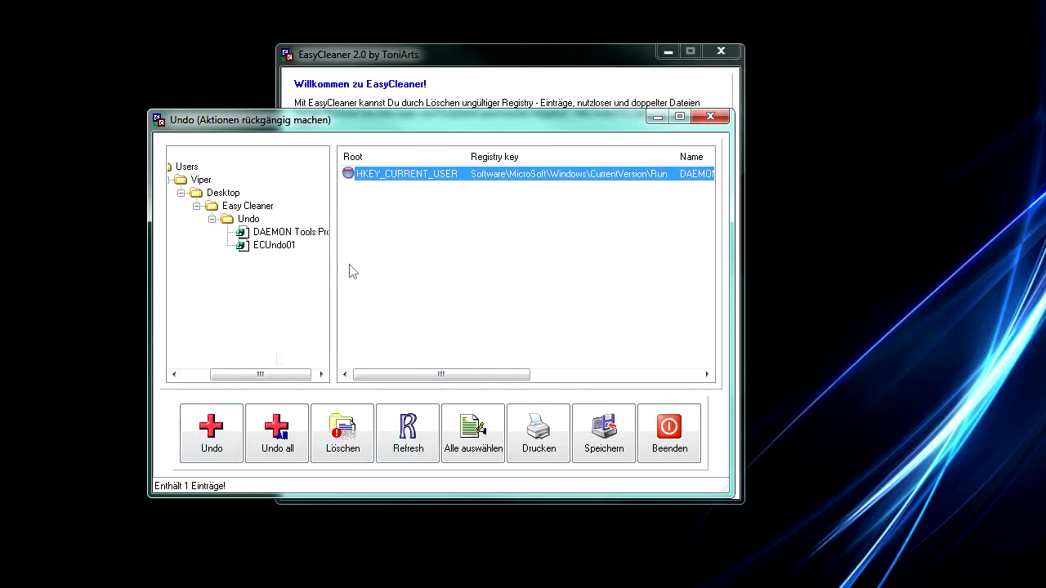
click(710, 116)
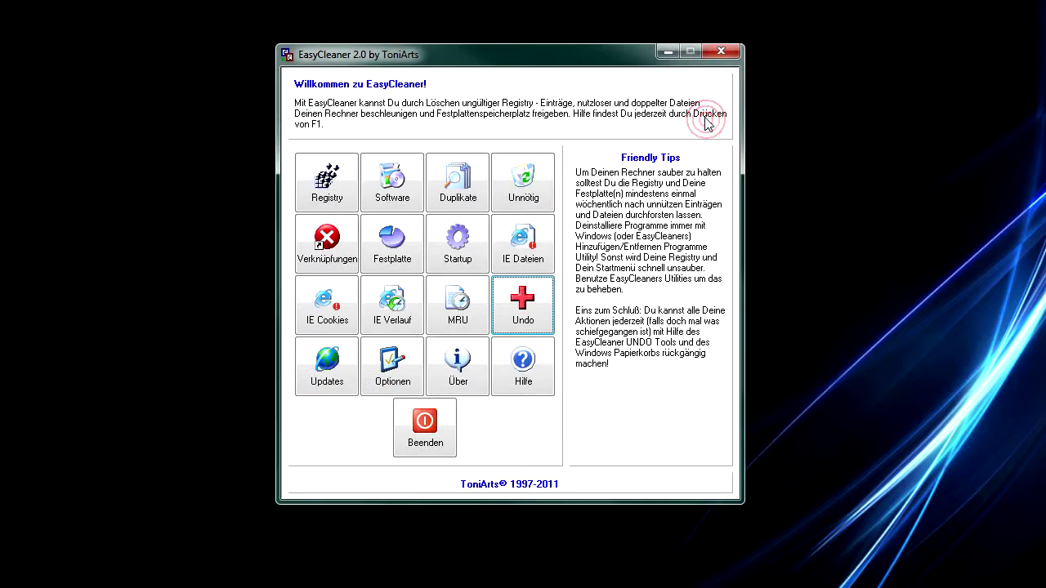
Step: Reposition the EasyCleaner main window on the desktop and close the program
drag(581, 55, 526, 65)
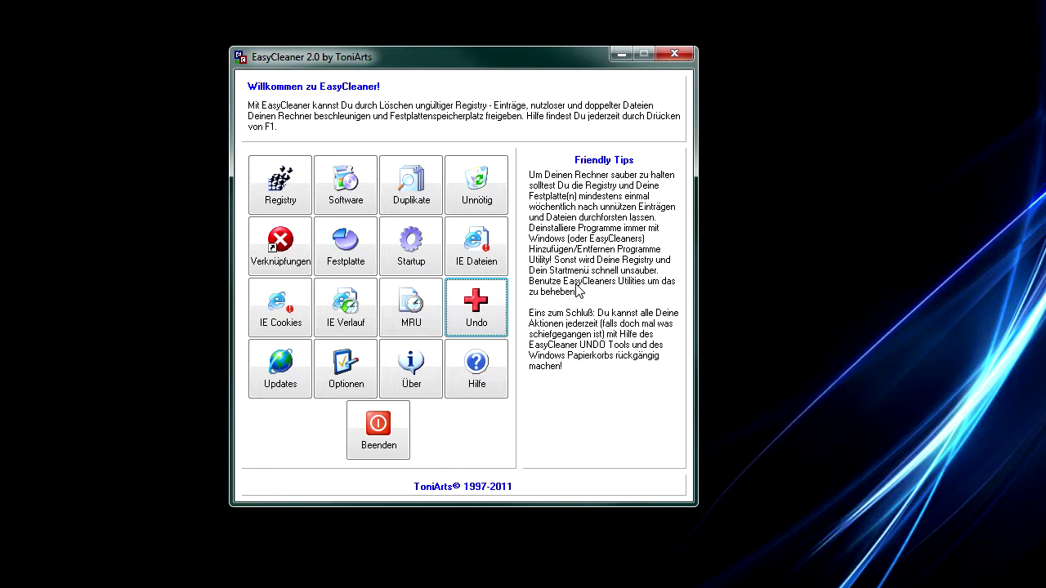
drag(537, 67, 551, 57)
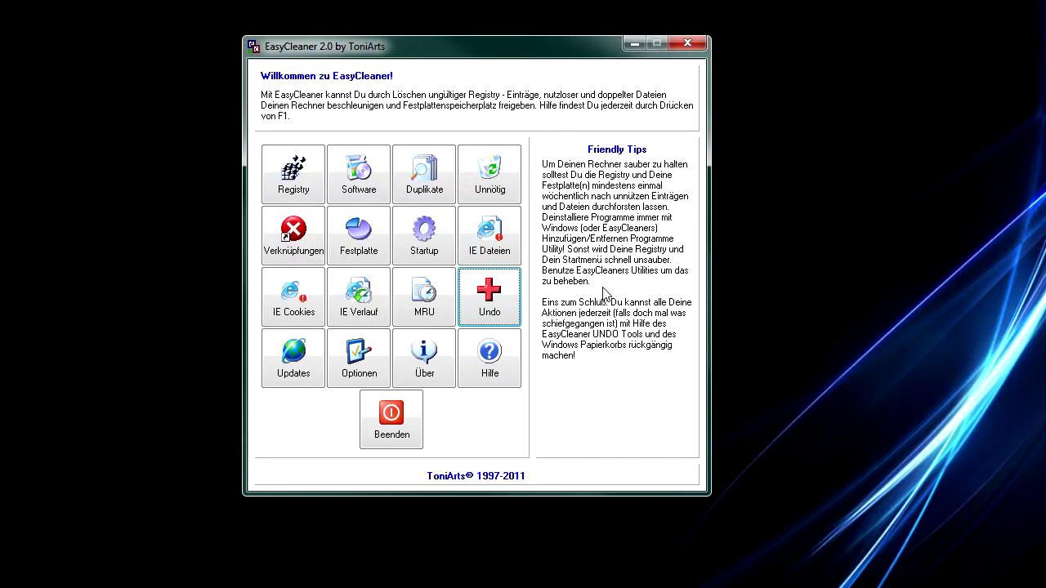
click(687, 44)
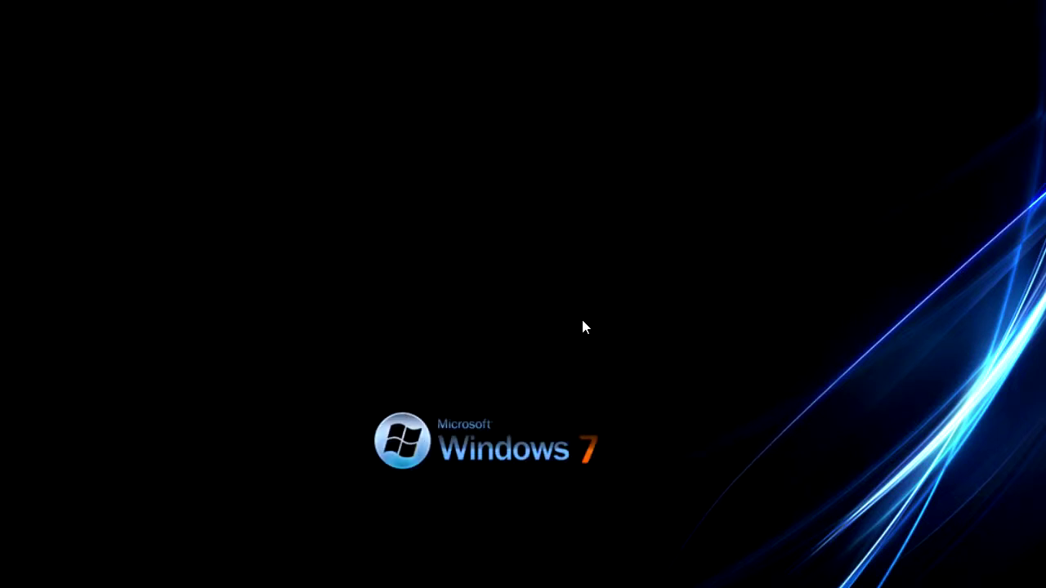